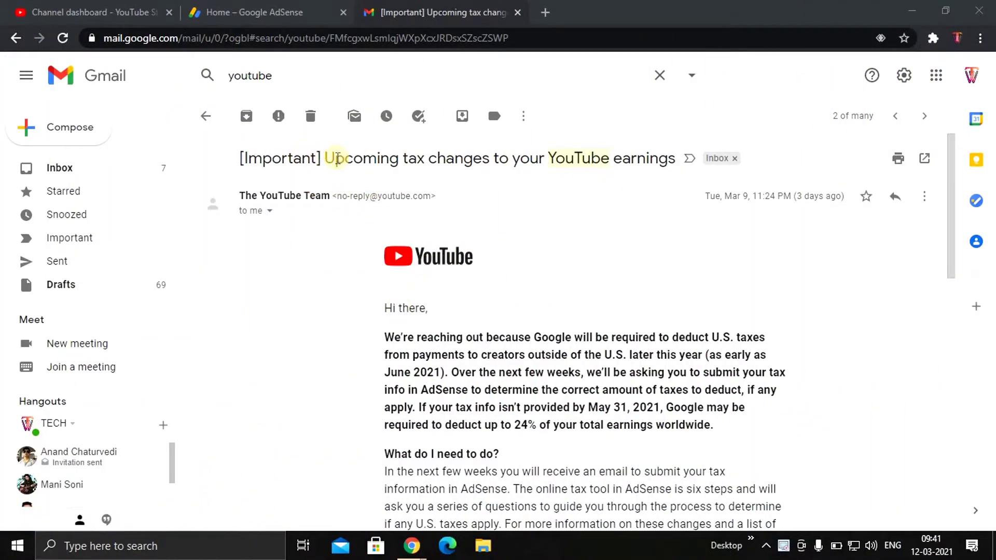
# Highlight the tax-change subject, the May 31, 2021 deadline and the 24% withholding figure in the email
pyautogui.moveTo(325, 158); pyautogui.dragTo(676, 159)
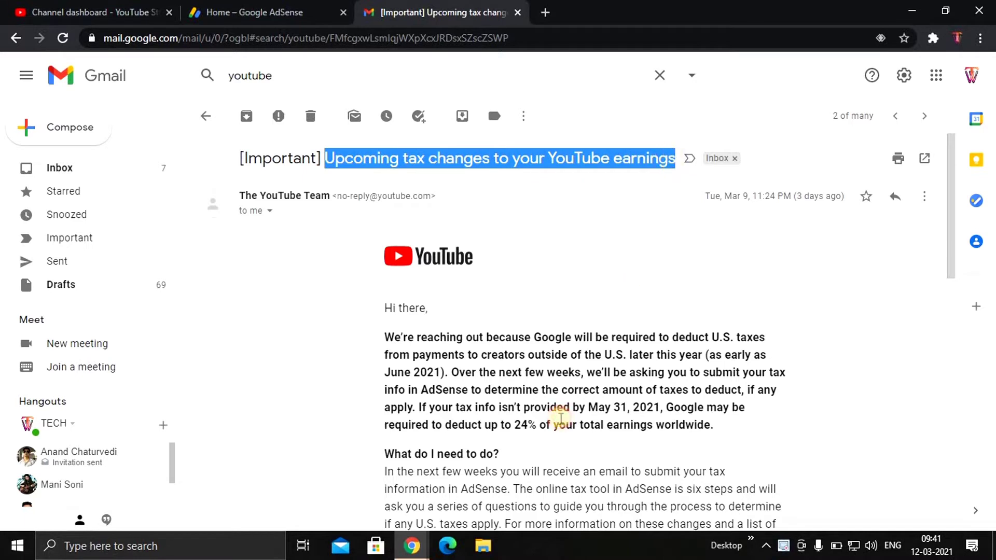
pyautogui.click(484, 399)
pyautogui.moveTo(593, 410); pyautogui.dragTo(660, 408)
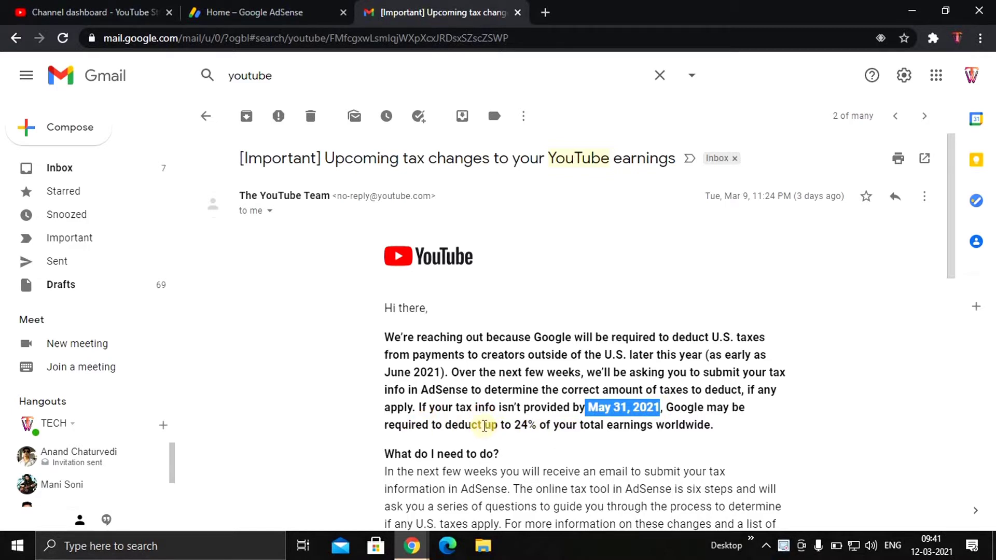
pyautogui.doubleClick(519, 425)
pyautogui.moveTo(558, 425); pyautogui.dragTo(583, 425)
pyautogui.click(429, 440)
# Scroll through the rest of the email, then go back to the Google AdSense tab
pyautogui.scroll(-7, 478, 441)
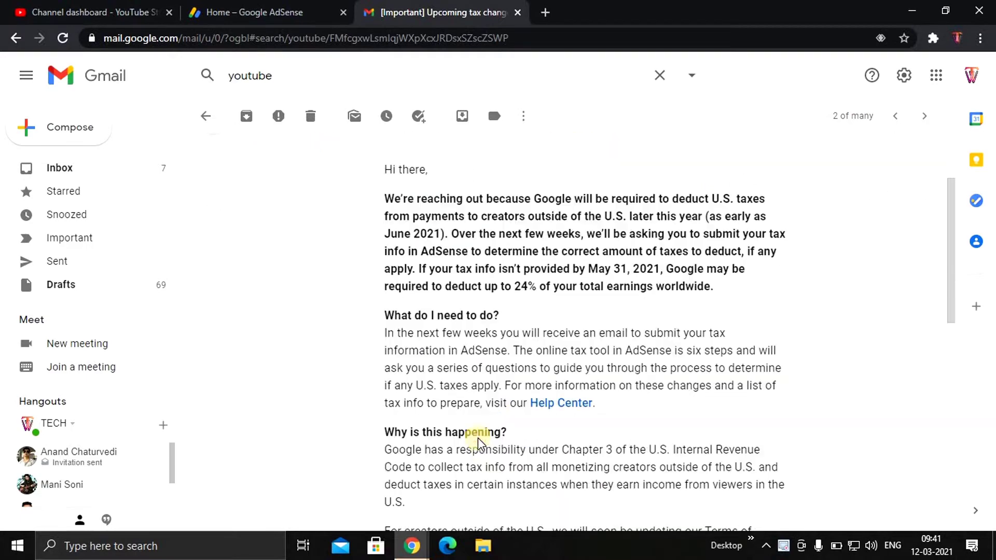
pyautogui.scroll(-1, 480, 441)
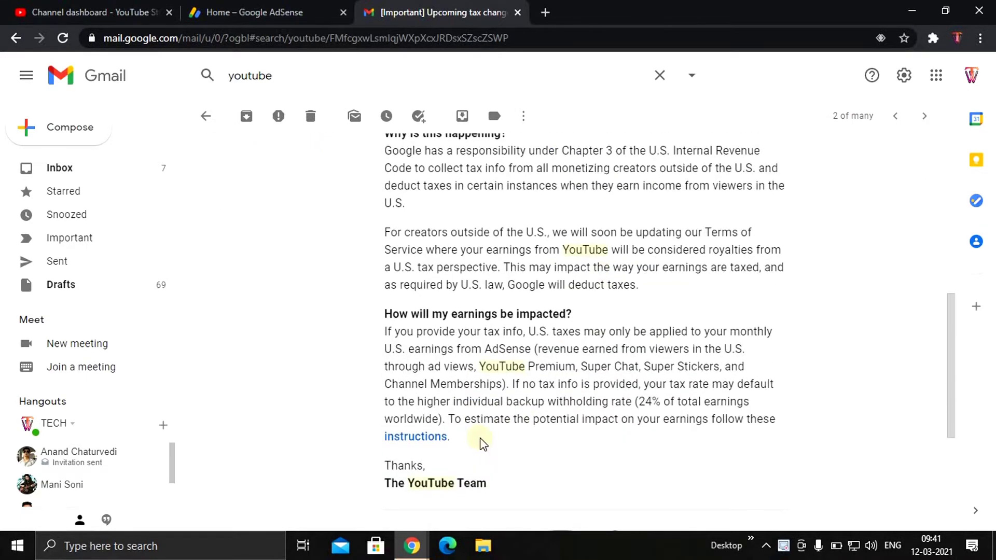
pyautogui.scroll(-4, 479, 441)
pyautogui.scroll(8, 478, 441)
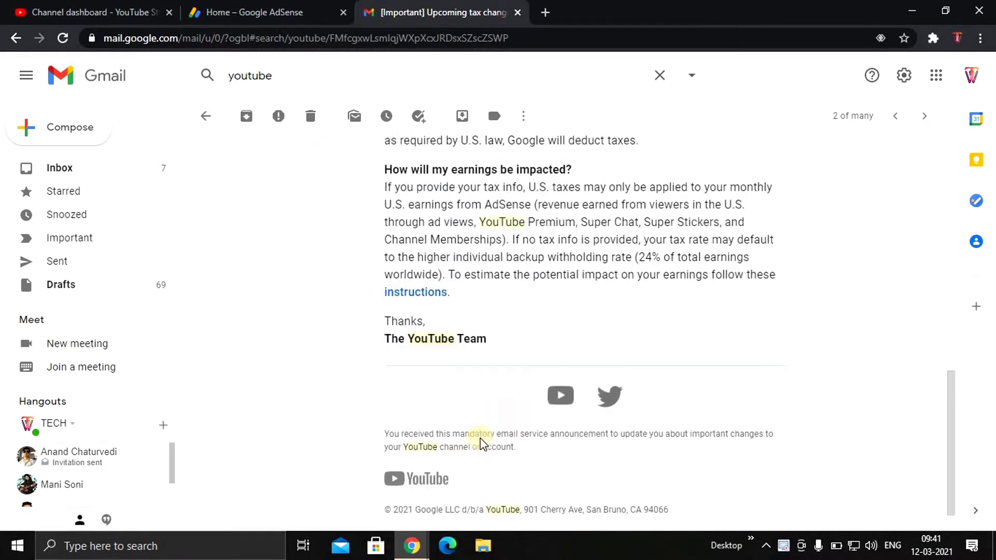
pyautogui.scroll(2, 478, 438)
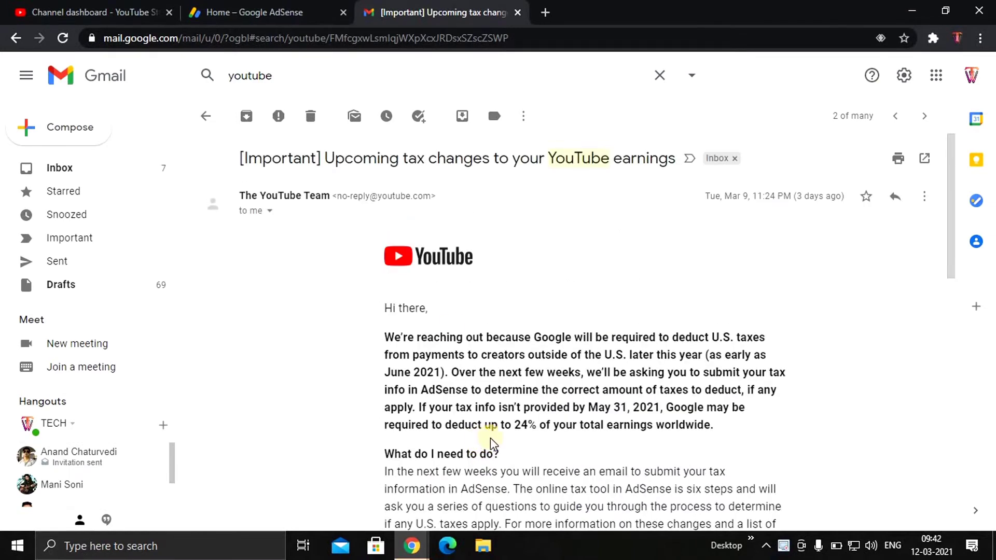
pyautogui.click(232, 17)
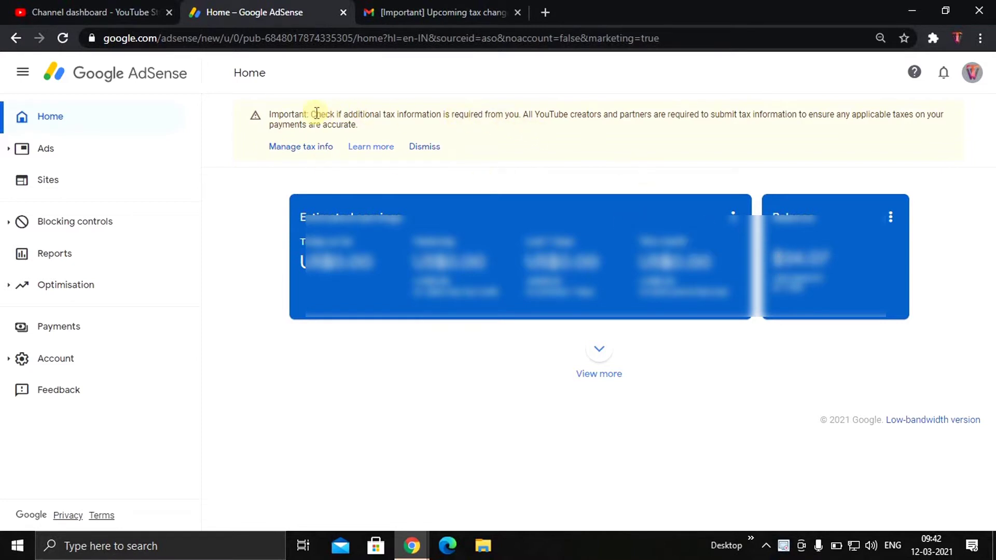
# Read the Home page tax notice and follow its 'Manage tax info' link
pyautogui.moveTo(316, 114); pyautogui.dragTo(896, 114)
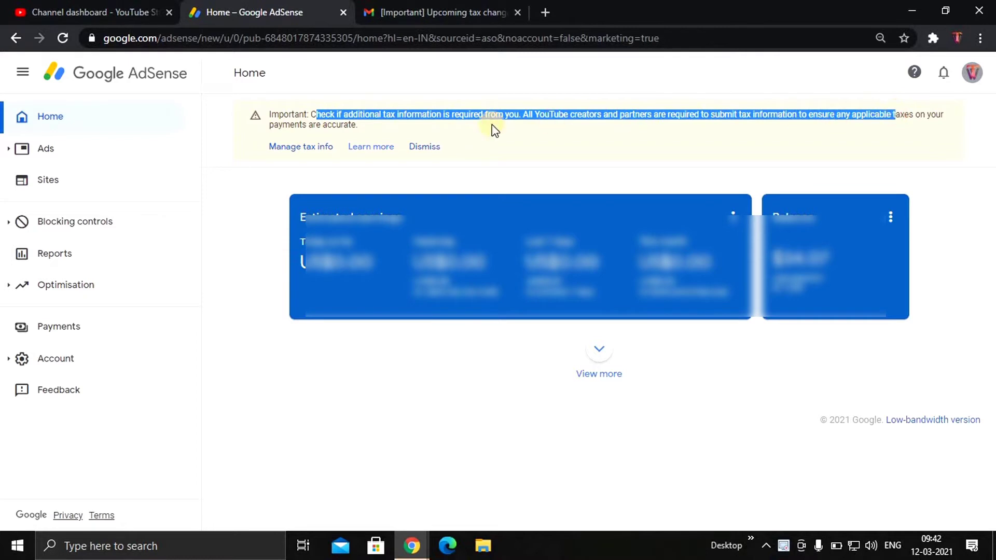
pyautogui.click(371, 126)
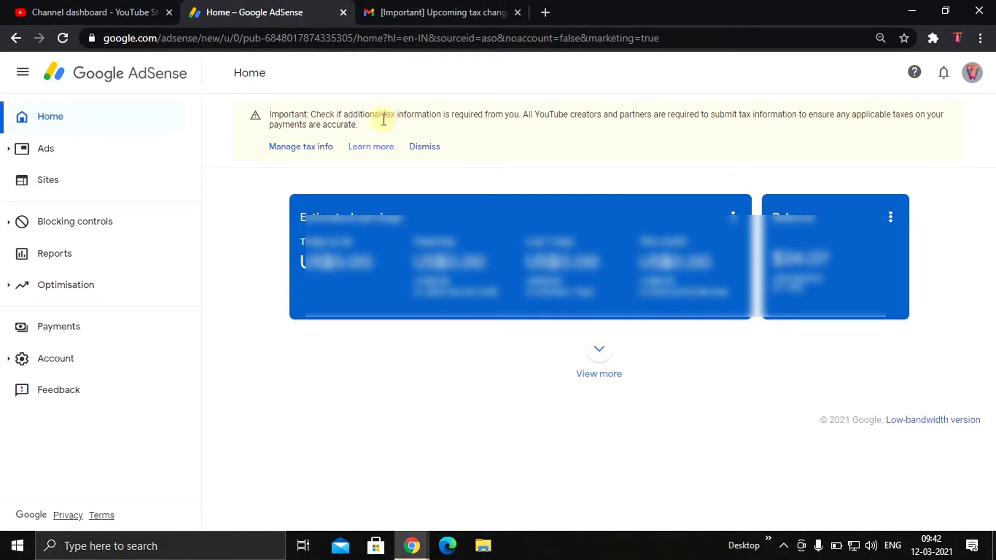
pyautogui.click(306, 147)
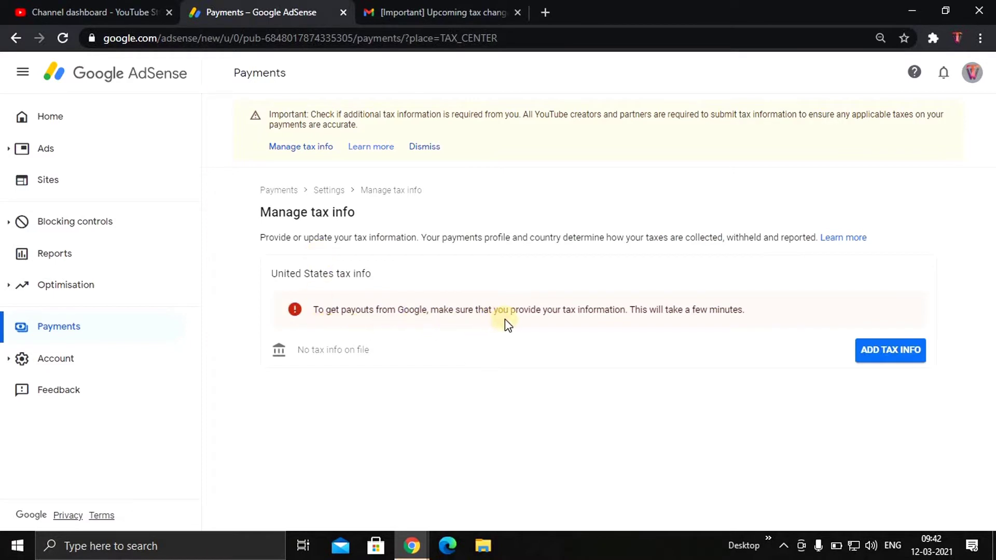
# Choose ADD TAX INFO under United States tax info after reading the reminder
pyautogui.moveTo(595, 312); pyautogui.dragTo(754, 314)
pyautogui.click(754, 313)
pyautogui.click(885, 352)
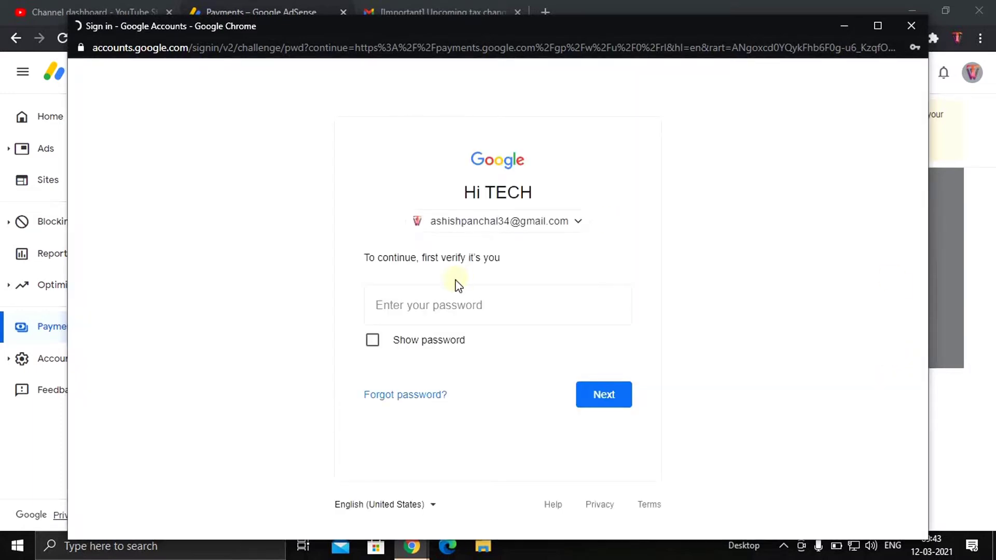
# Enter the account password in the Google verification prompt and submit it
pyautogui.click(445, 308)
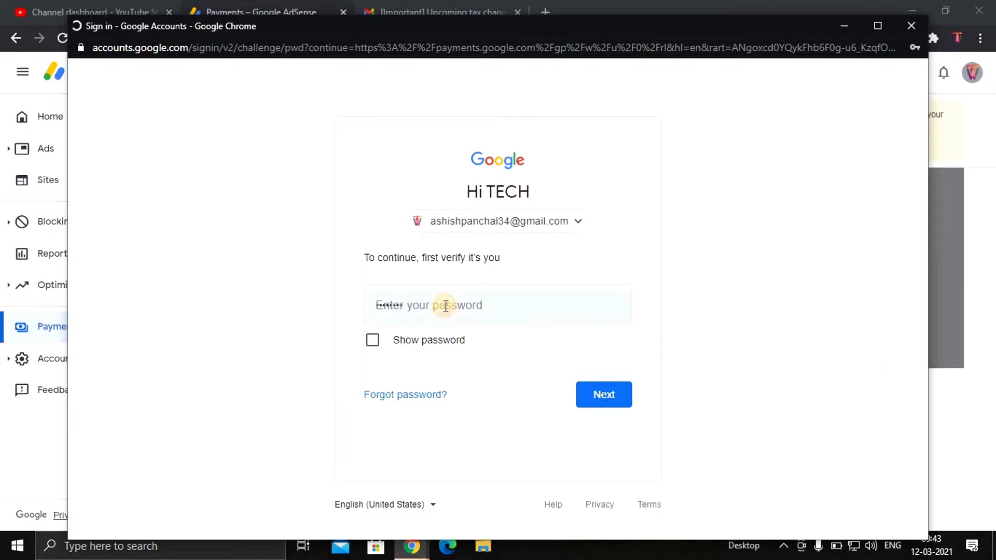
pyautogui.click(445, 306)
pyautogui.click(769, 349)
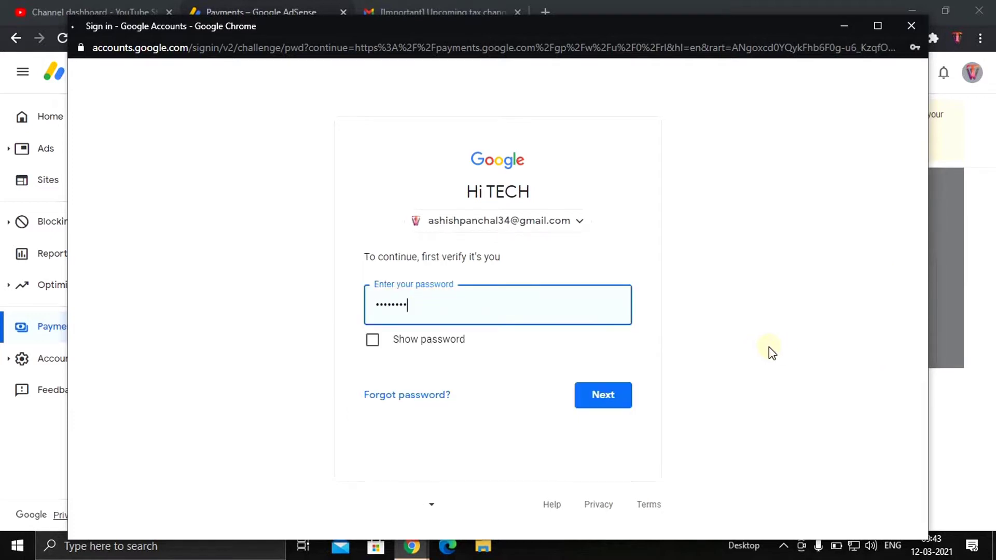
pyautogui.click(619, 402)
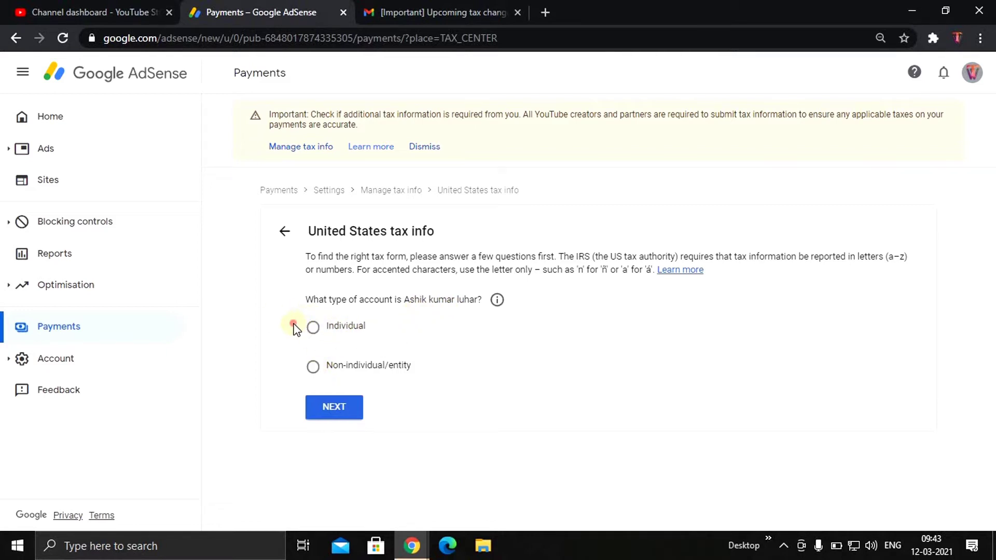
# Declare the account as Individual and answer No to being a US citizen or resident
pyautogui.moveTo(324, 326); pyautogui.dragTo(384, 341)
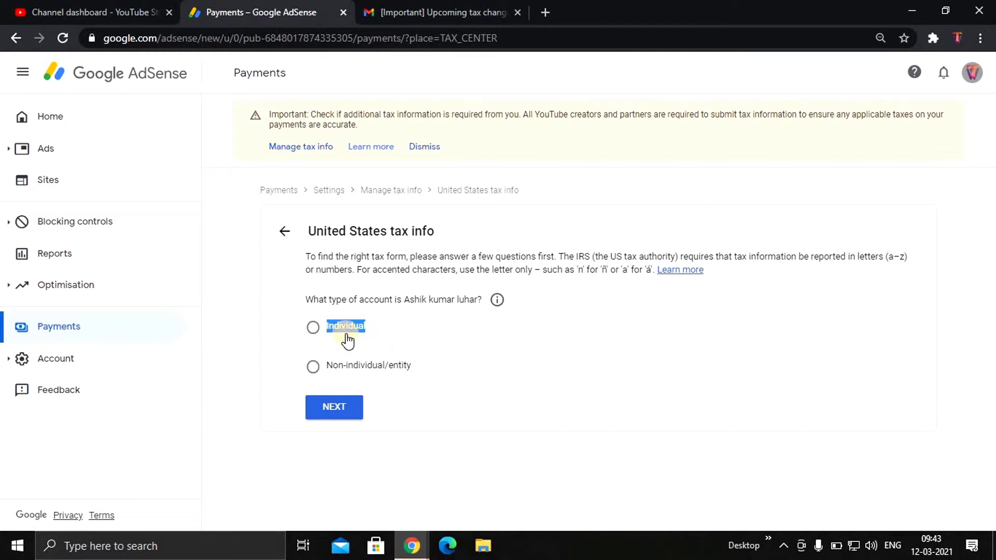
pyautogui.click(290, 337)
pyautogui.click(313, 331)
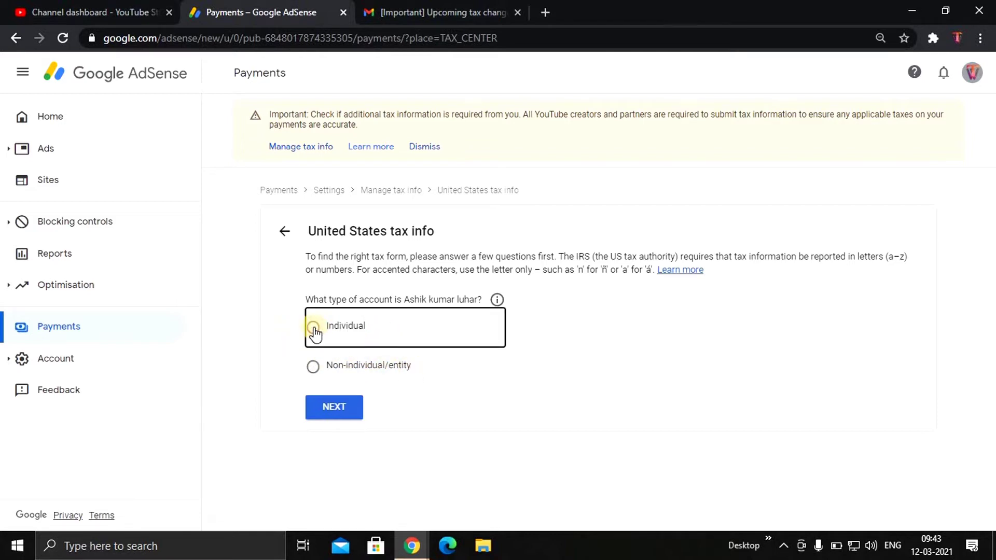
pyautogui.click(330, 408)
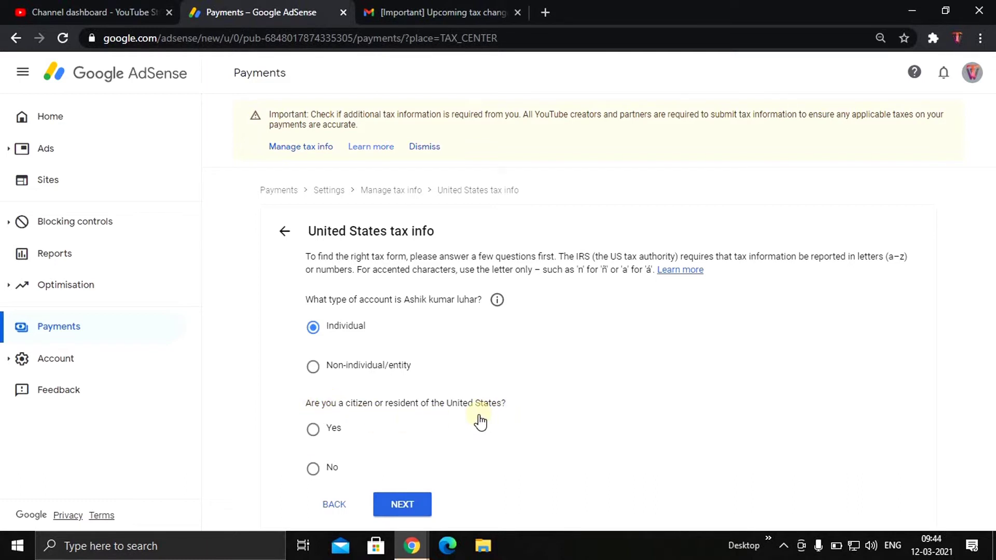
pyautogui.click(312, 468)
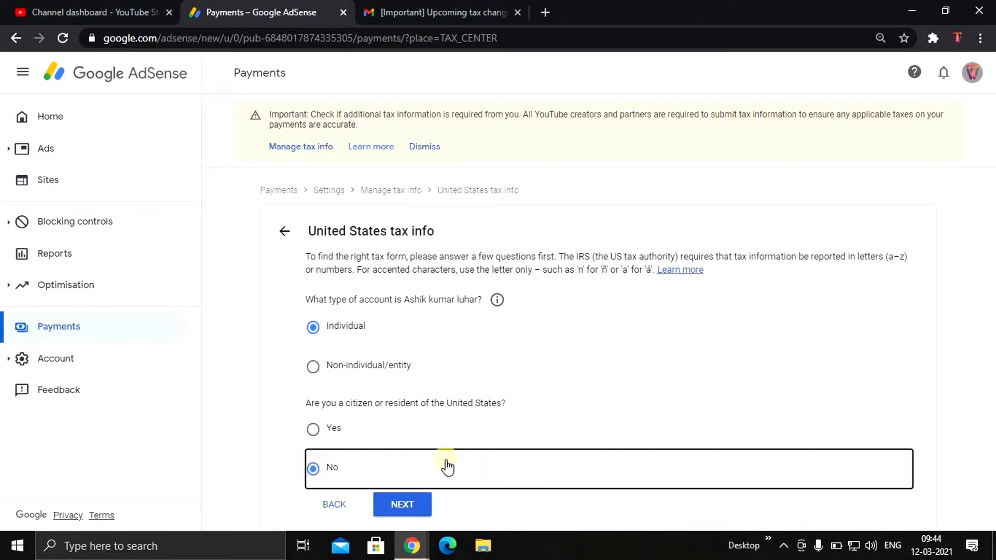
pyautogui.click(400, 508)
pyautogui.click(400, 508)
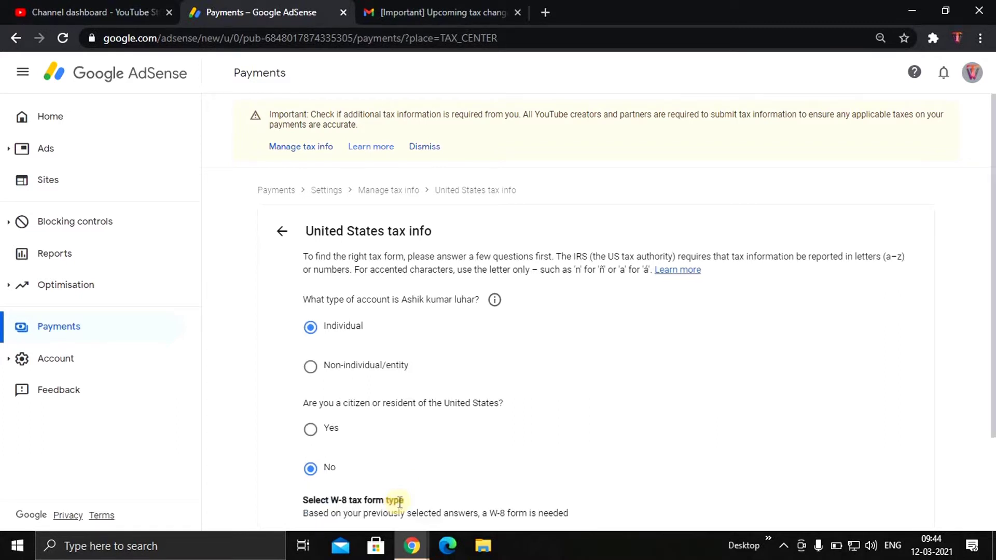
# Select the W-8BEN form type over W-8ECI and start the W-8BEN form
pyautogui.scroll(-2, 472, 418)
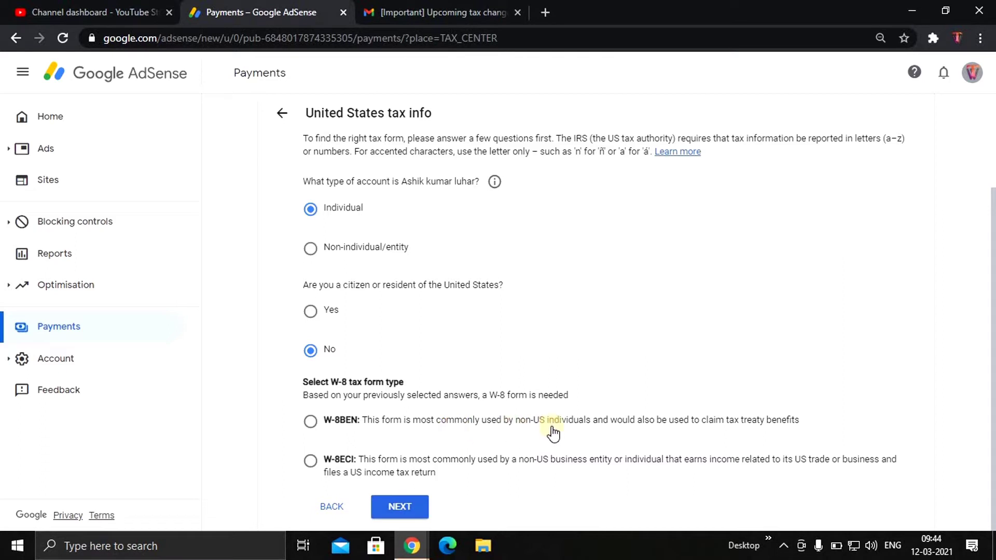
pyautogui.moveTo(535, 420); pyautogui.dragTo(595, 419)
pyautogui.click(595, 419)
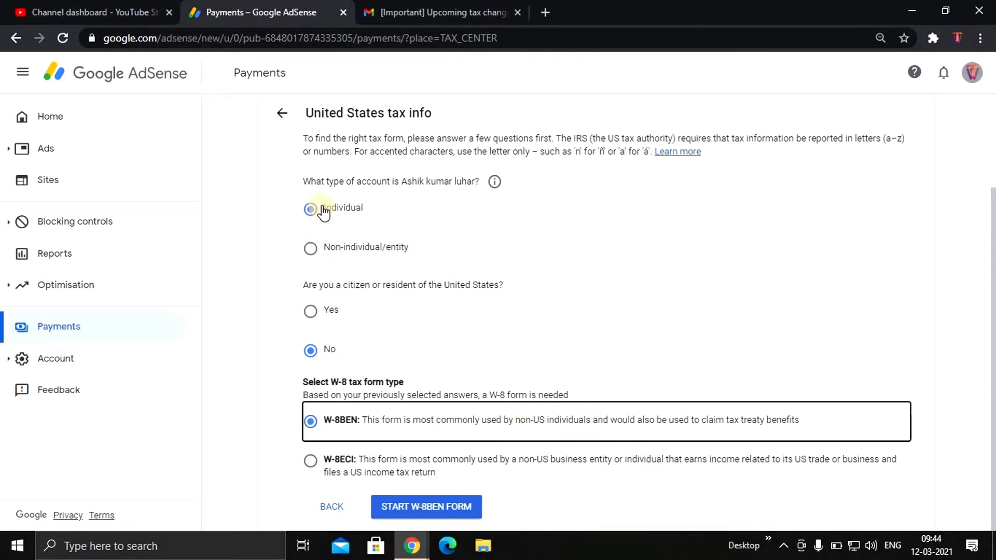
pyautogui.click(324, 213)
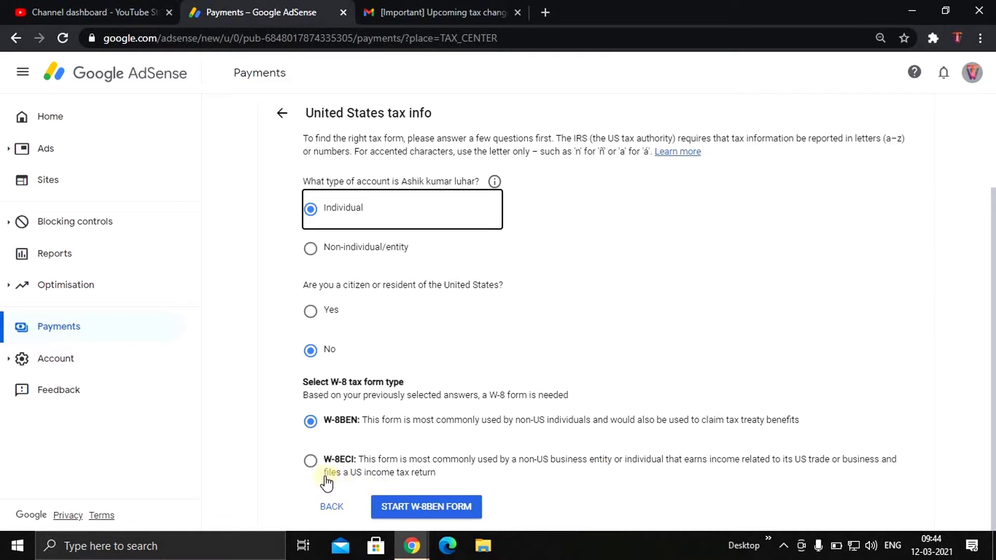
pyautogui.moveTo(325, 480); pyautogui.dragTo(445, 482)
pyautogui.click(446, 481)
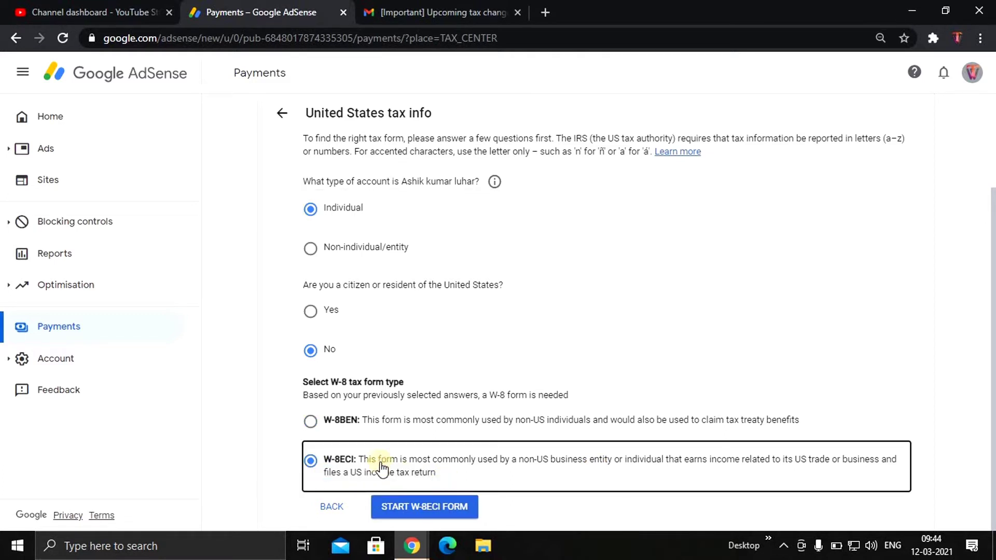
pyautogui.click(312, 423)
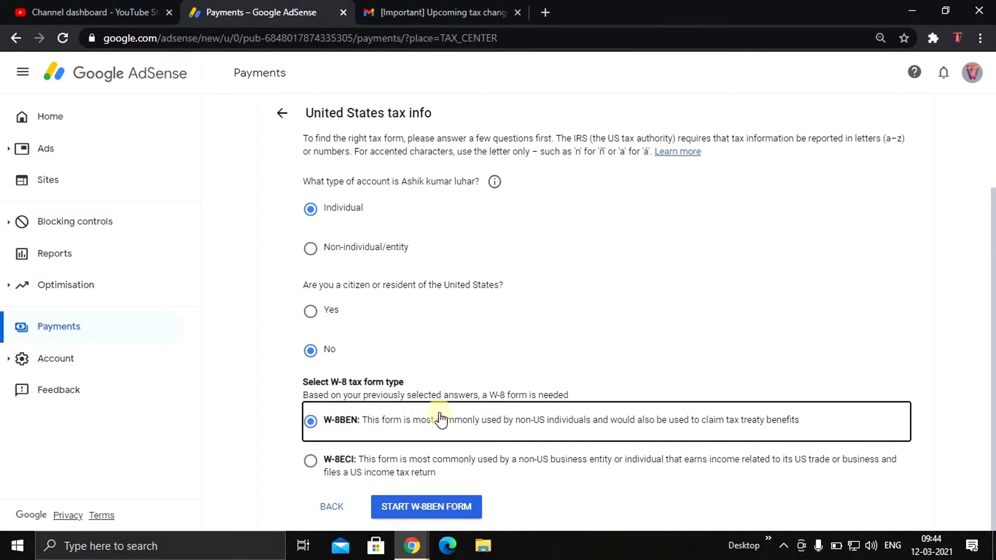
pyautogui.click(435, 511)
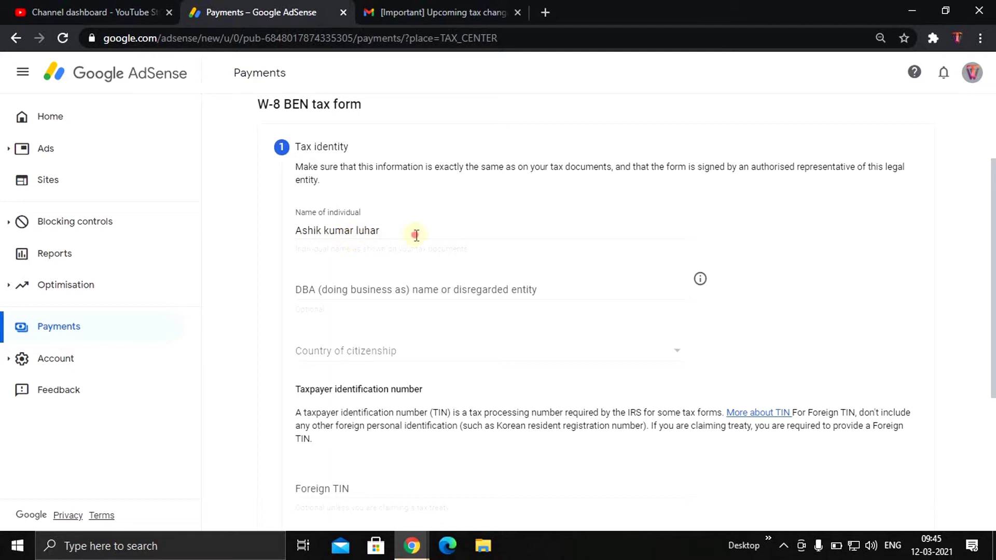
# Check the individual's name and set country of citizenship to India
pyautogui.click(413, 232)
pyautogui.doubleClick(413, 231)
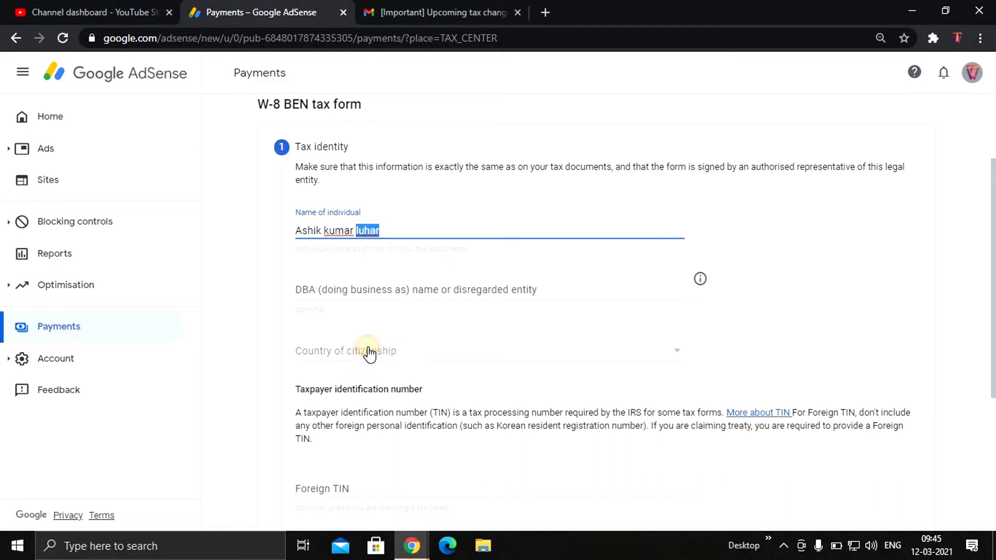
pyautogui.click(370, 353)
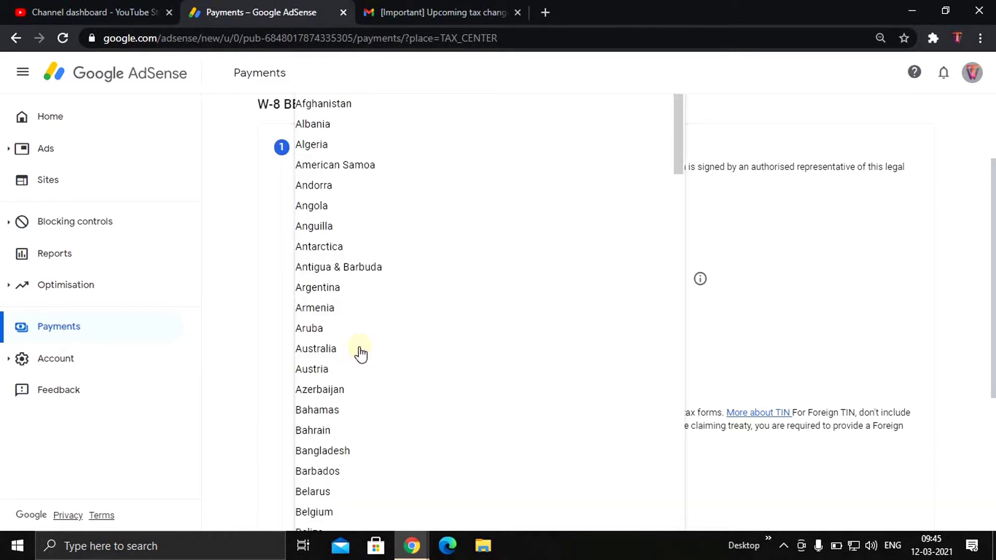
pyautogui.scroll(-20, 329, 411)
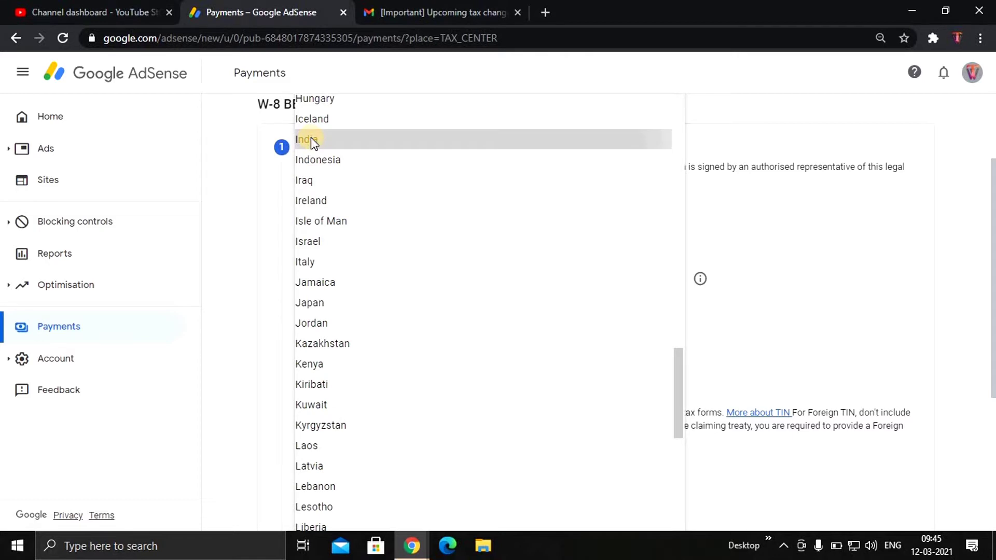
pyautogui.click(311, 140)
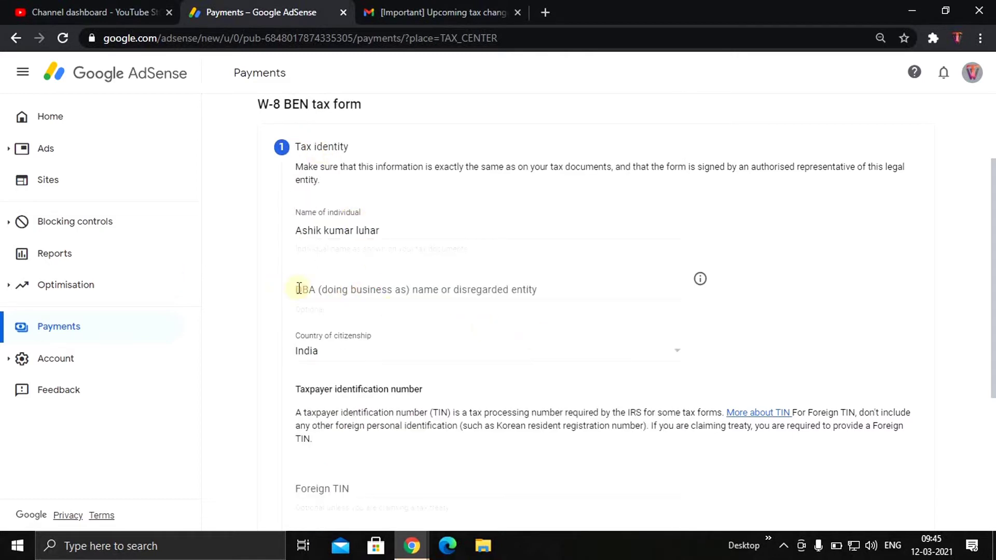
# Enter the Foreign TIN under Taxpayer identification number and continue
pyautogui.scroll(-2, 421, 408)
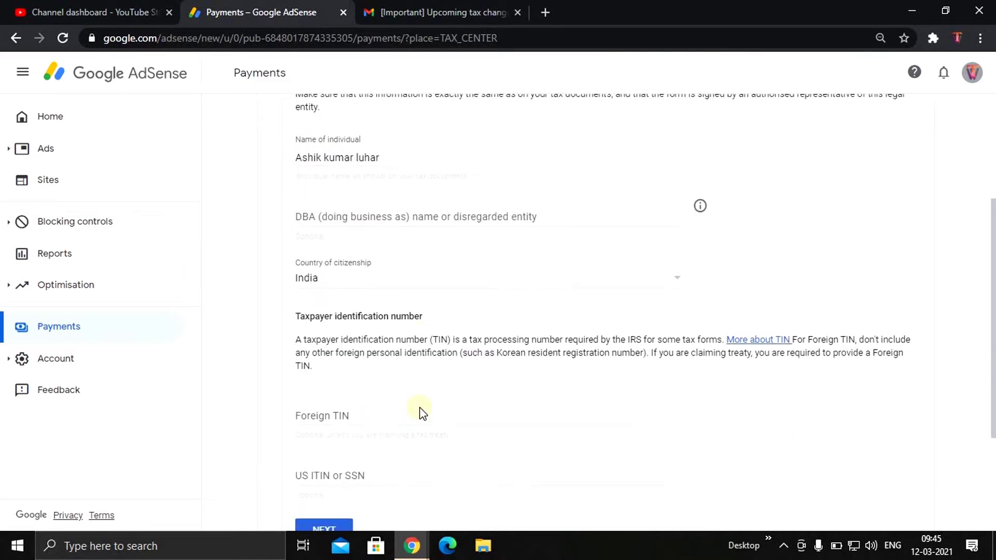
pyautogui.scroll(-2, 422, 412)
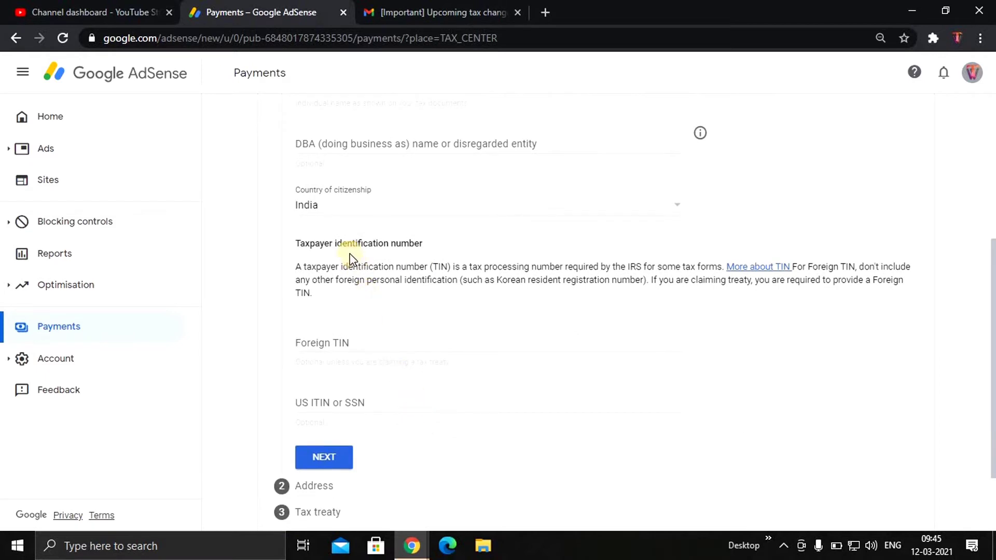
pyautogui.moveTo(300, 243); pyautogui.dragTo(441, 247)
pyautogui.click(494, 303)
pyautogui.click(349, 340)
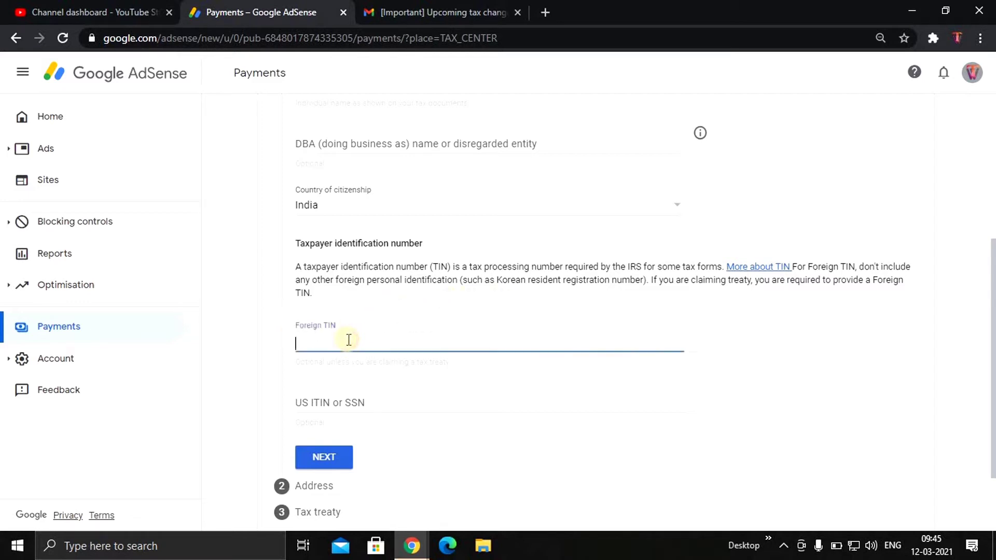
pyautogui.scroll(-2, 349, 340)
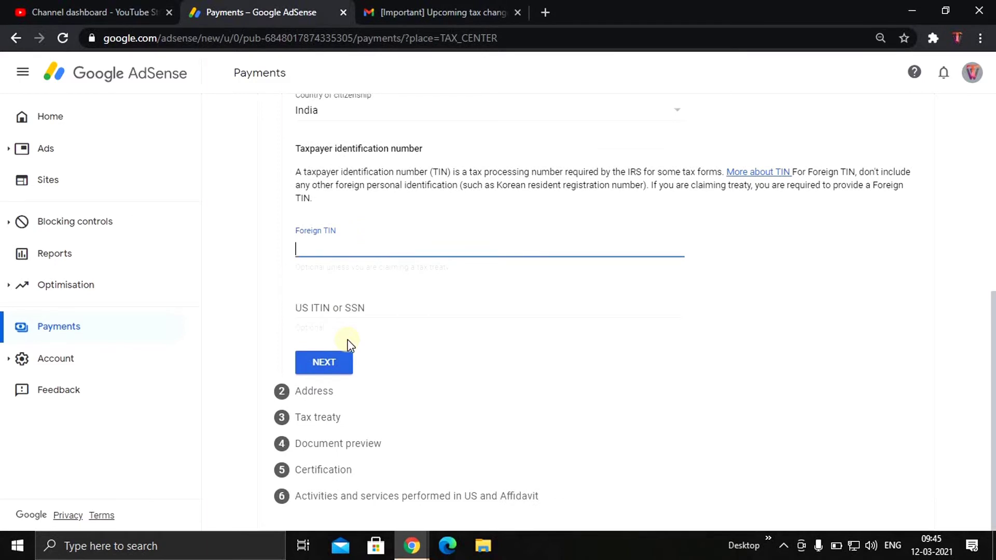
pyautogui.write('a')
pyautogui.press('BackSpace')
pyautogui.write('AM****')
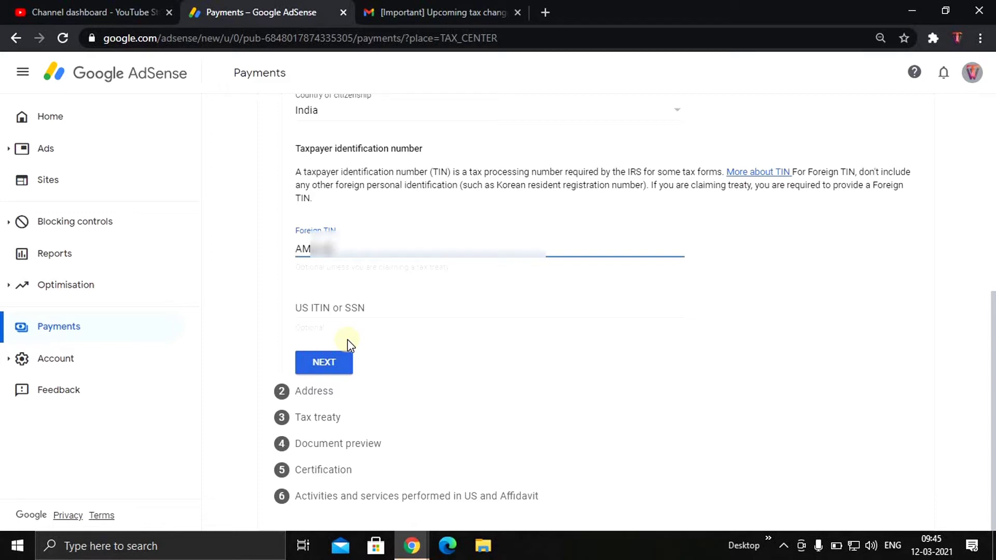
pyautogui.write('***')
pyautogui.click(327, 363)
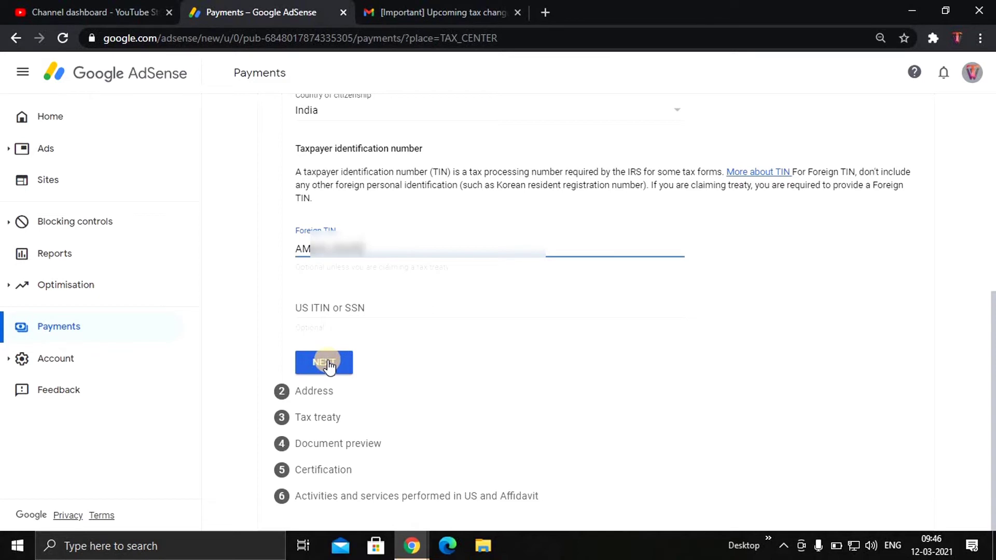
# Enter address lines 1 and 2 of the permanent residence address
pyautogui.click(328, 364)
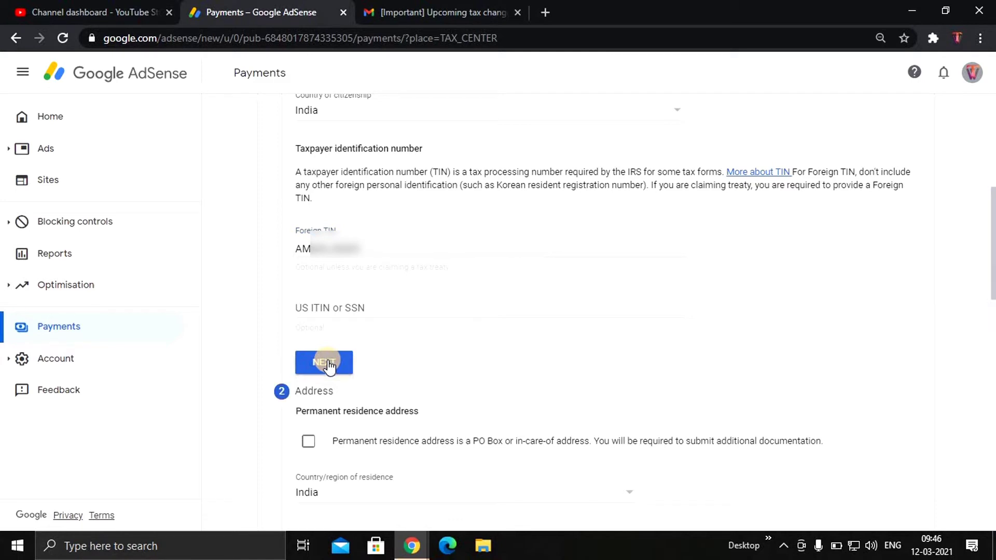
pyautogui.scroll(-8, 328, 363)
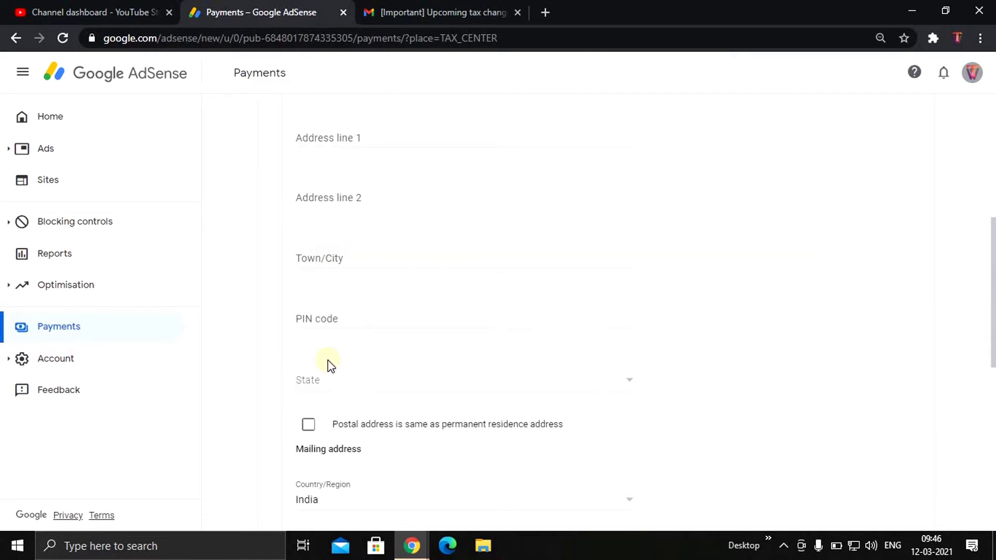
pyautogui.scroll(3, 328, 365)
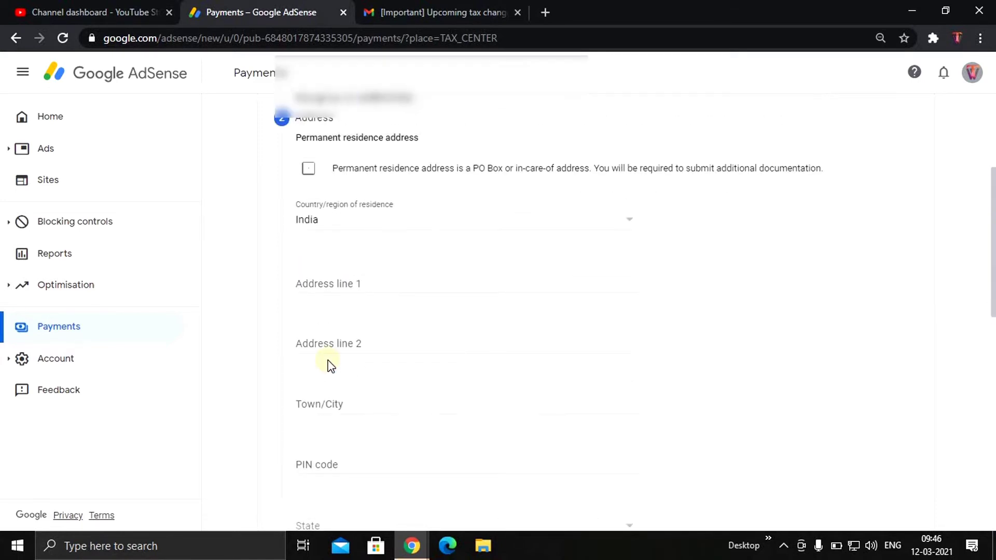
pyautogui.scroll(-1, 330, 365)
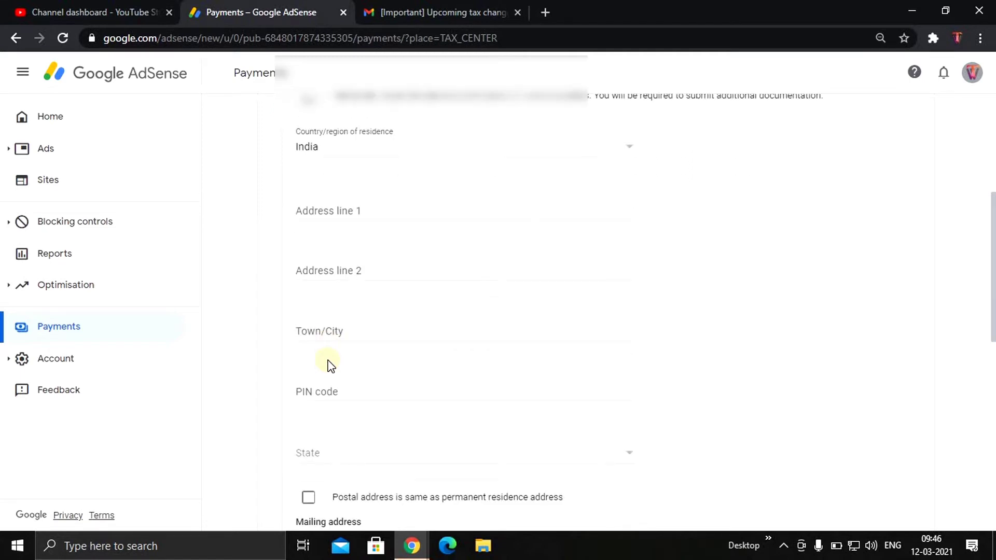
pyautogui.click(351, 208)
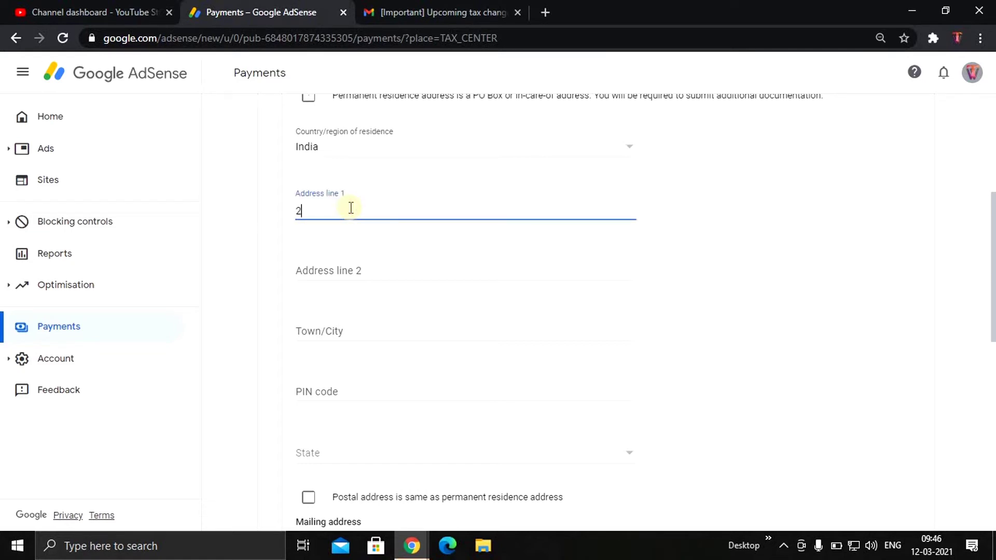
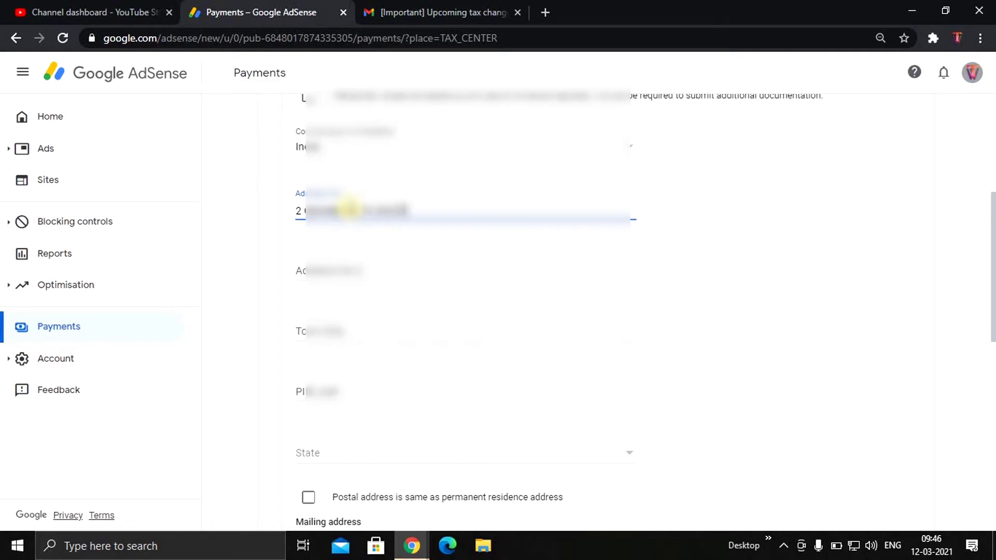
pyautogui.press('Tab')
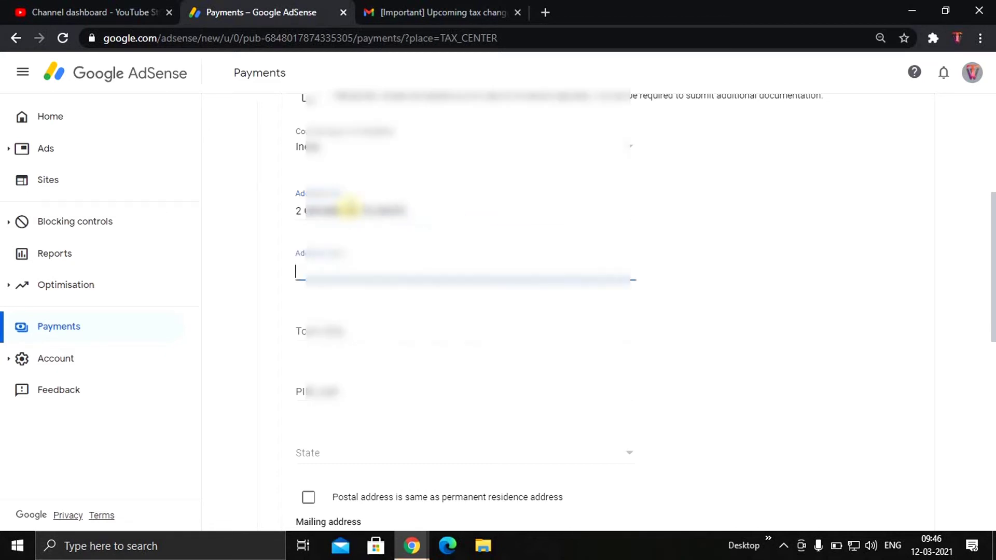
pyautogui.write('PU???? ?????')
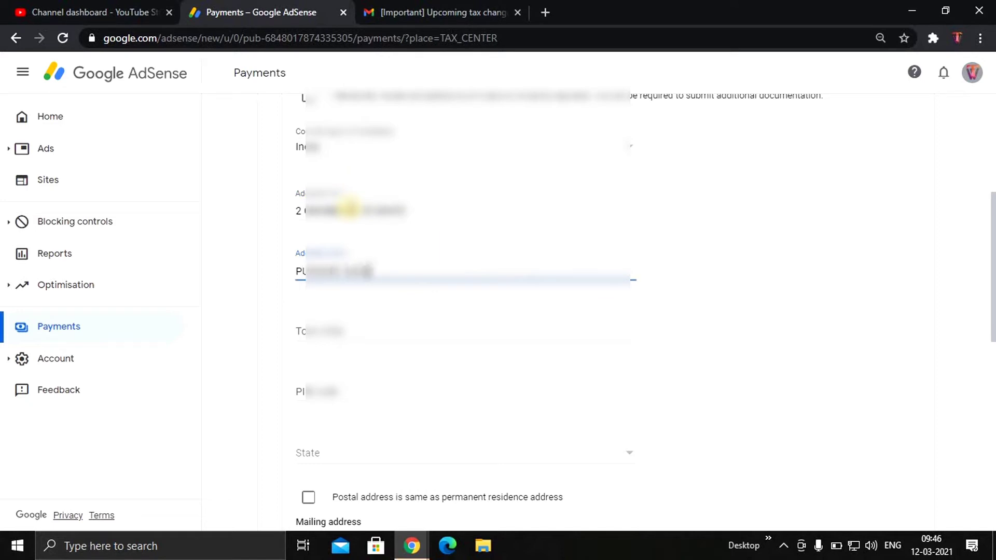
pyautogui.write(' ???????')
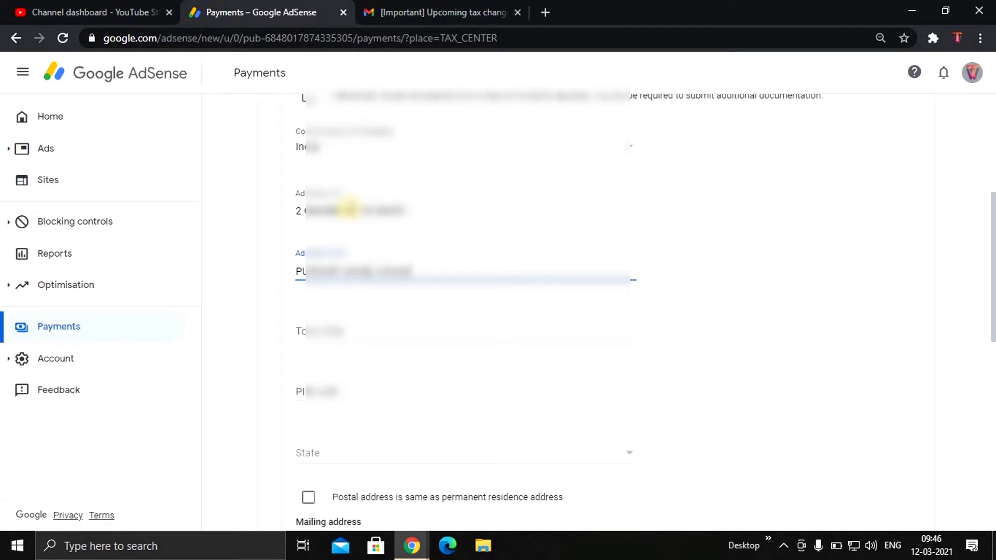
pyautogui.write('????????')
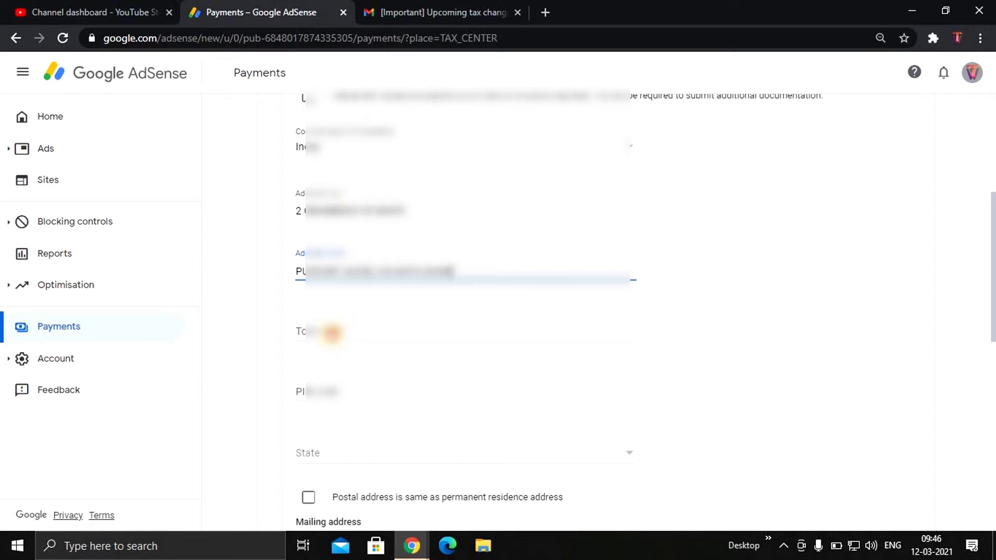
# Fill in the town/city and PIN code, and choose the state from the list
pyautogui.click(331, 333)
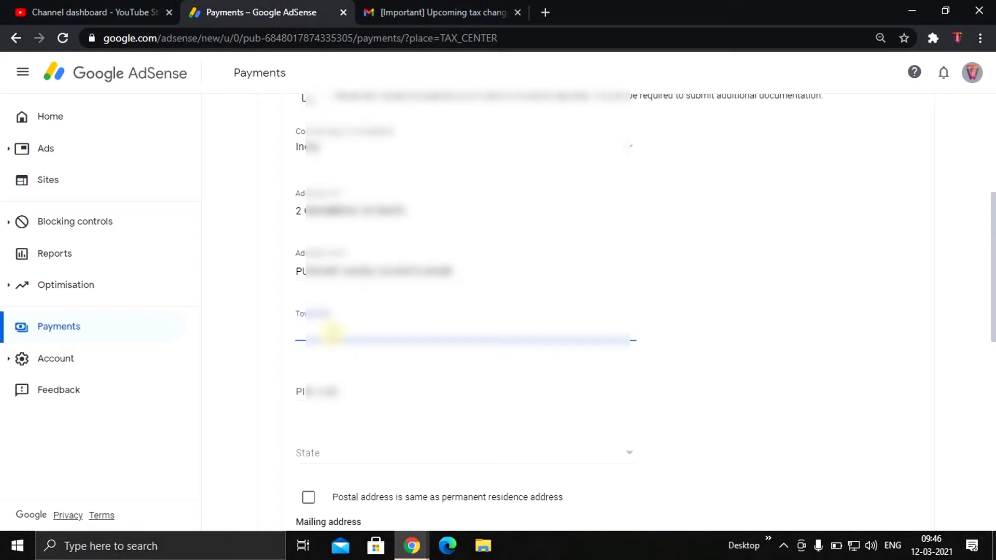
pyautogui.write('UDAIPUR')
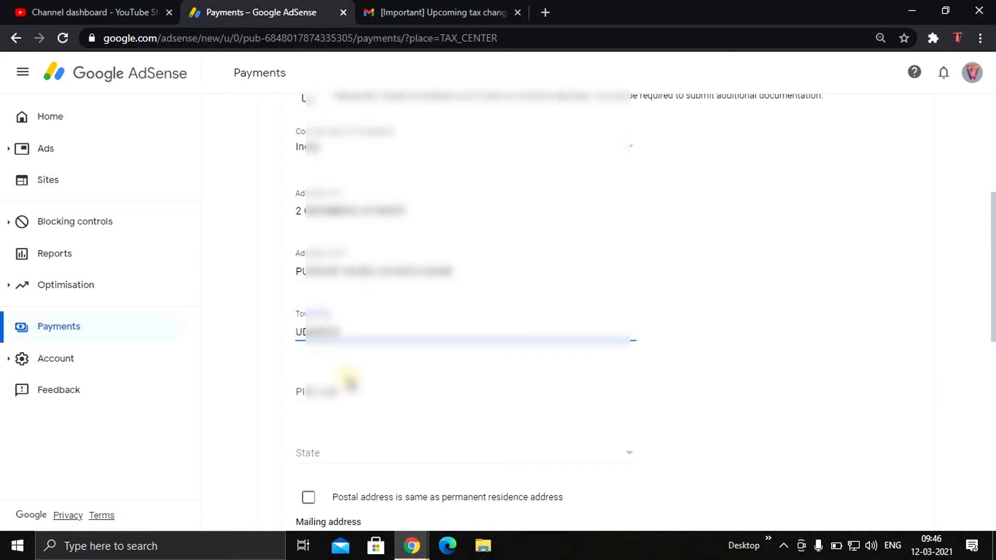
pyautogui.click(354, 385)
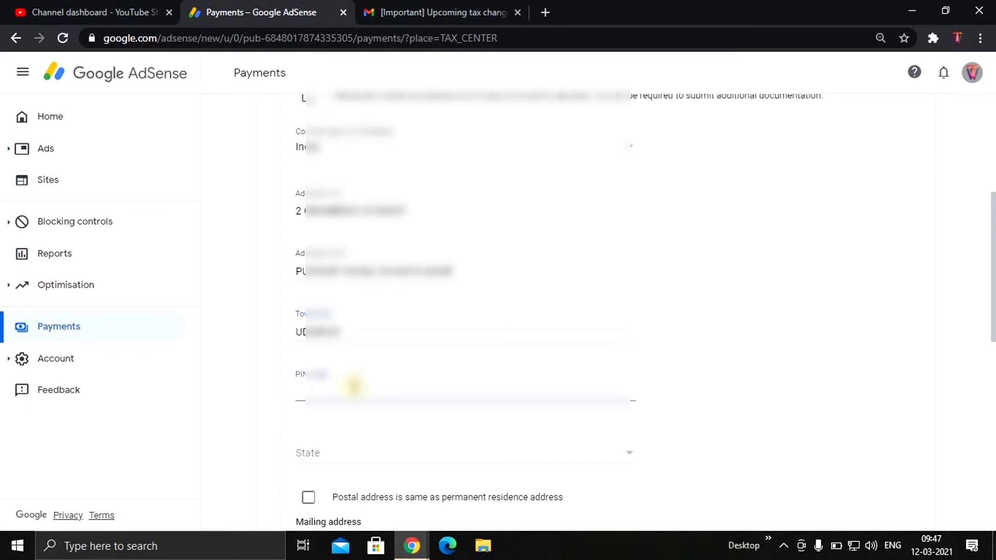
pyautogui.write('31')
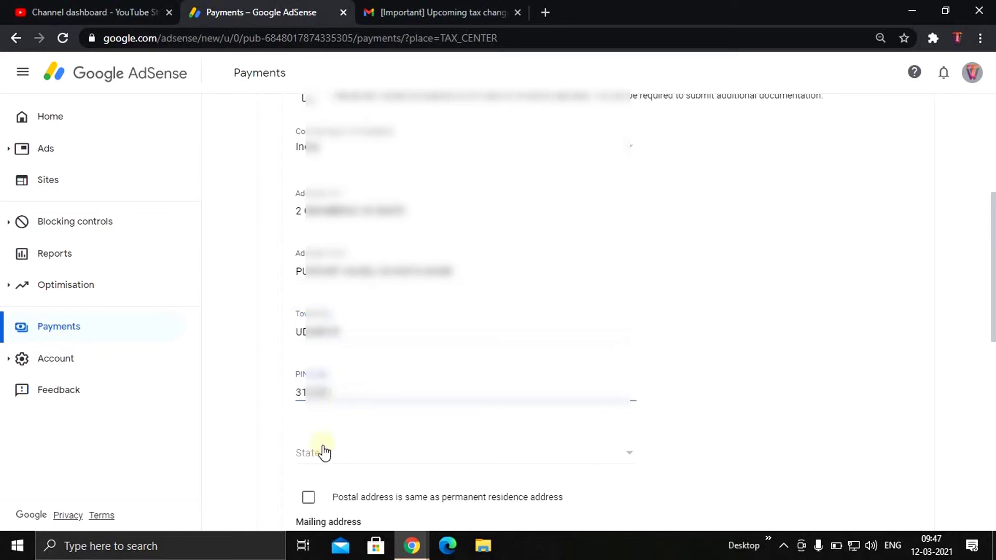
pyautogui.click(323, 449)
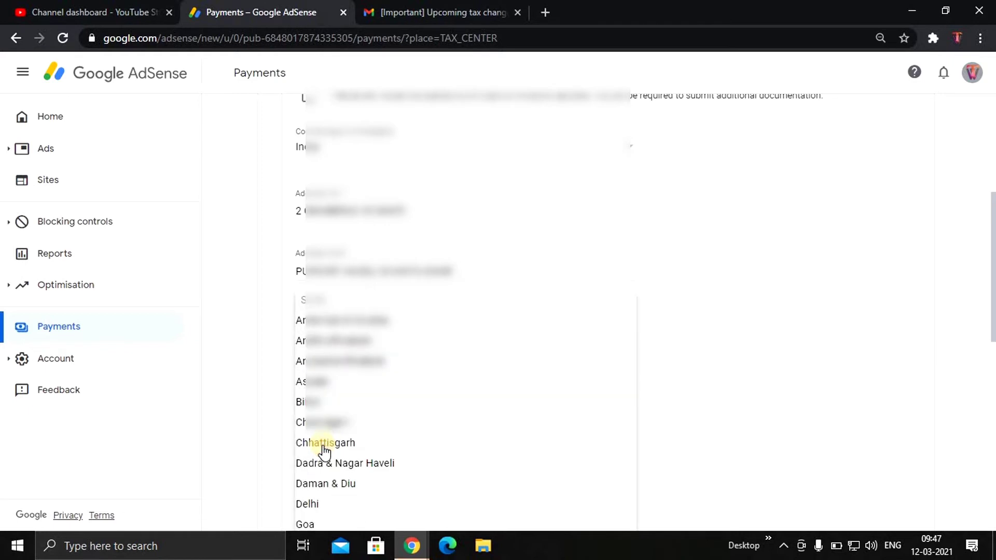
pyautogui.scroll(-5, 387, 456)
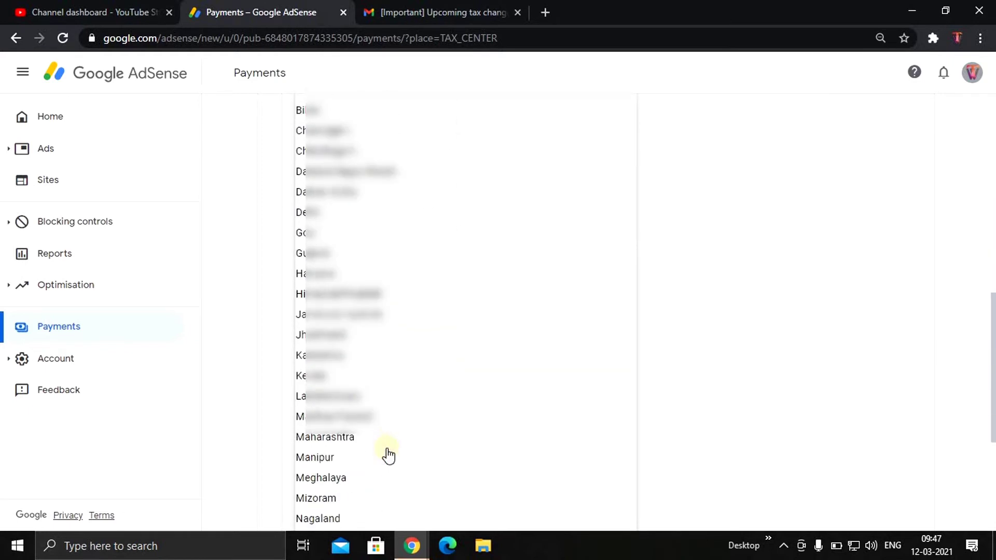
pyautogui.scroll(-5, 381, 454)
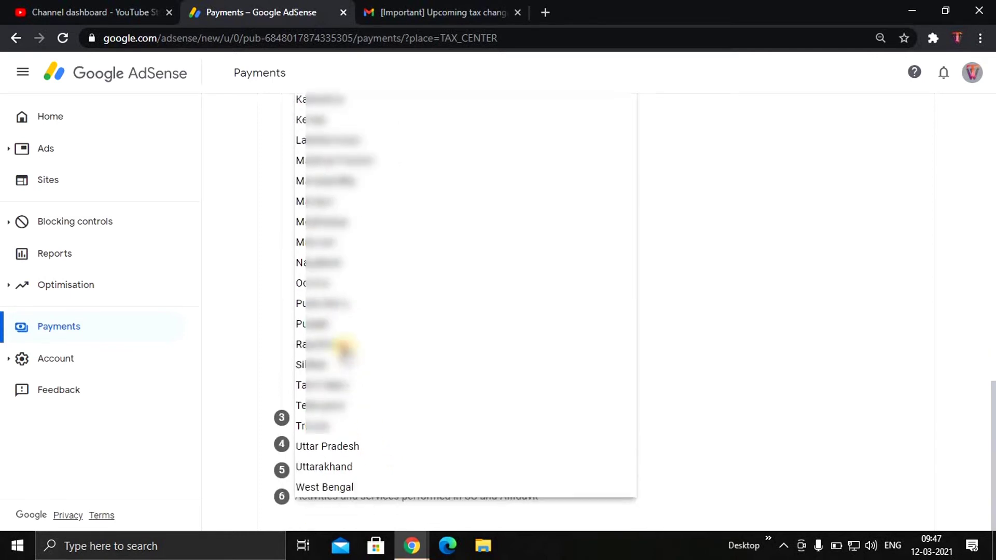
pyautogui.click(341, 345)
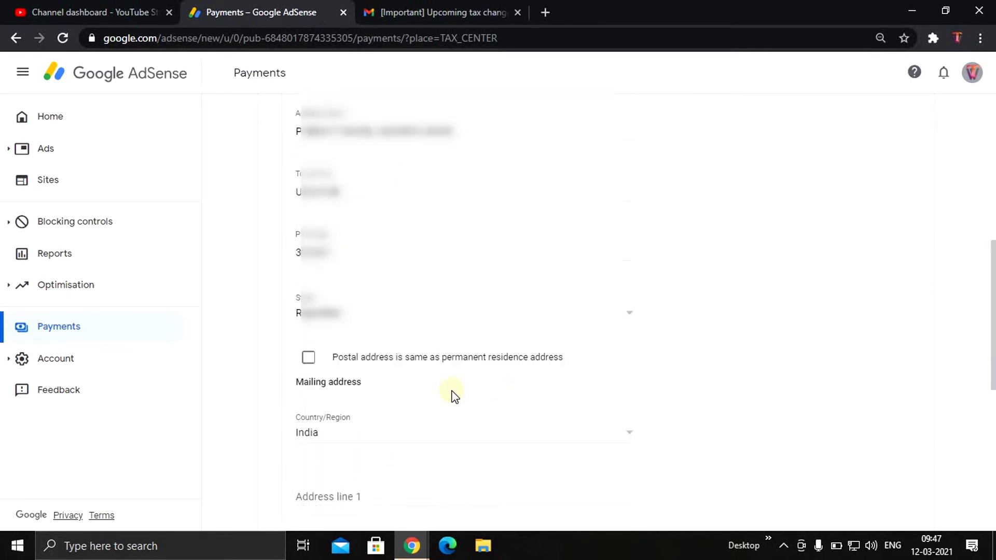
# Mark the postal address as the same as the permanent residence address and continue
pyautogui.moveTo(330, 357); pyautogui.dragTo(563, 361)
pyautogui.click(308, 357)
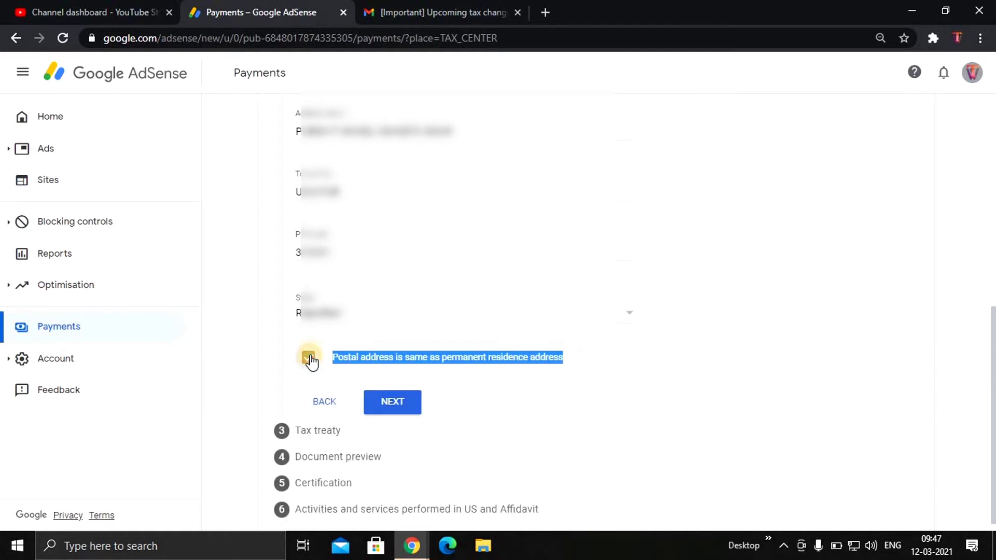
pyautogui.click(484, 362)
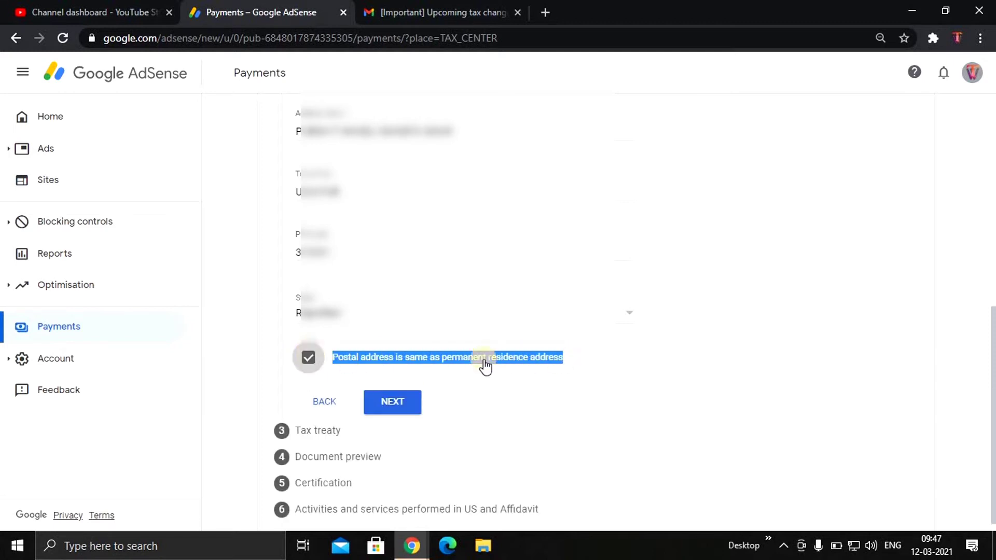
pyautogui.click(310, 358)
pyautogui.click(410, 404)
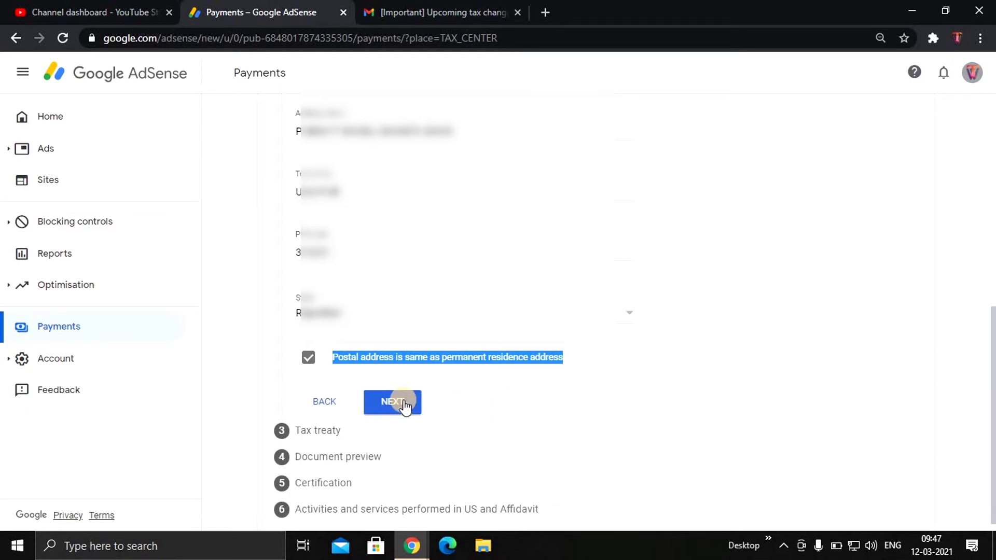
# Claim a reduced withholding rate as a resident of a treaty country
pyautogui.click(404, 404)
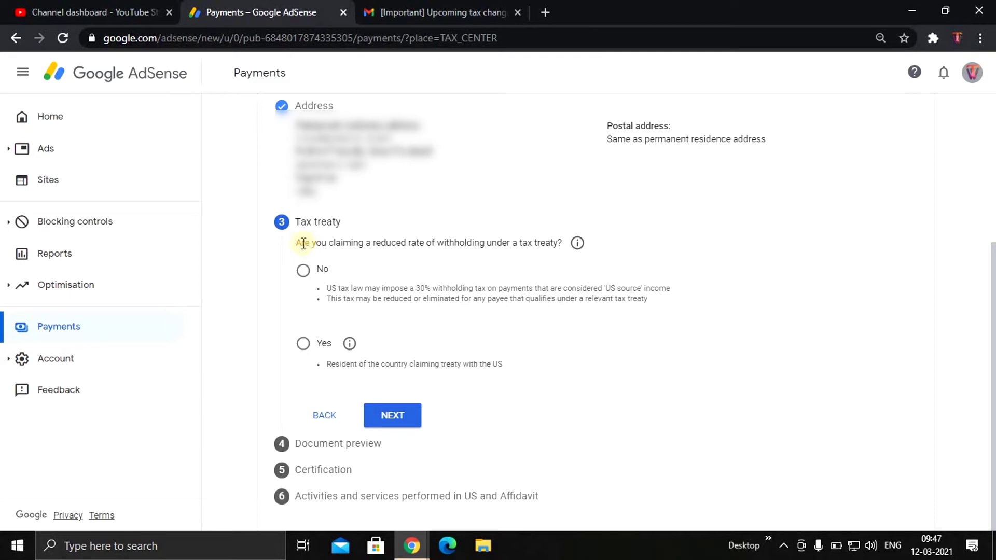
pyautogui.moveTo(296, 243); pyautogui.dragTo(556, 244)
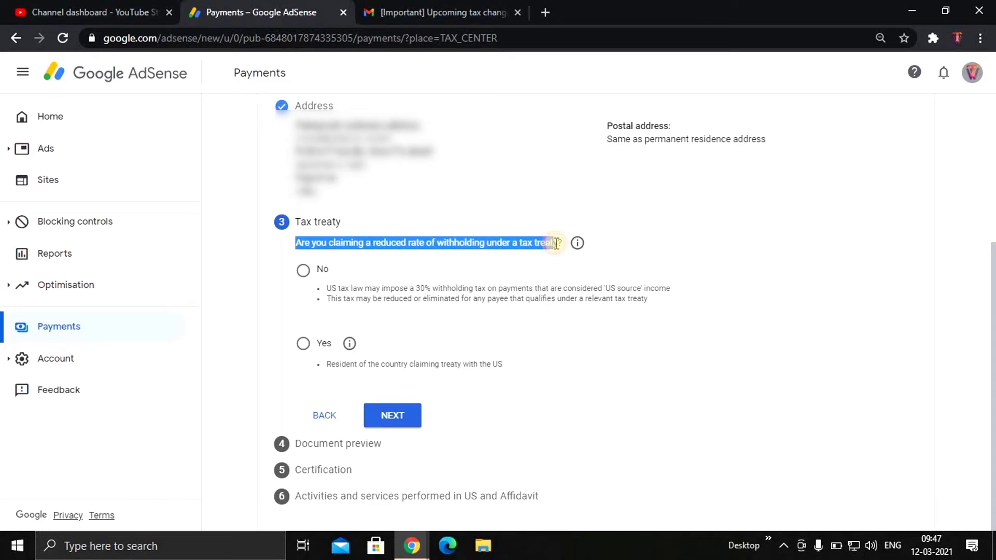
pyautogui.click(503, 276)
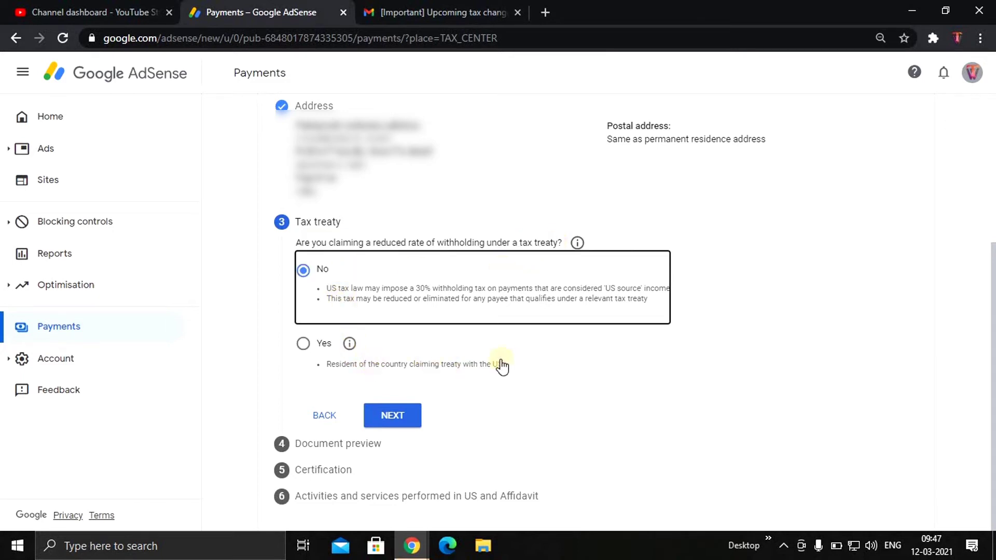
pyautogui.click(413, 307)
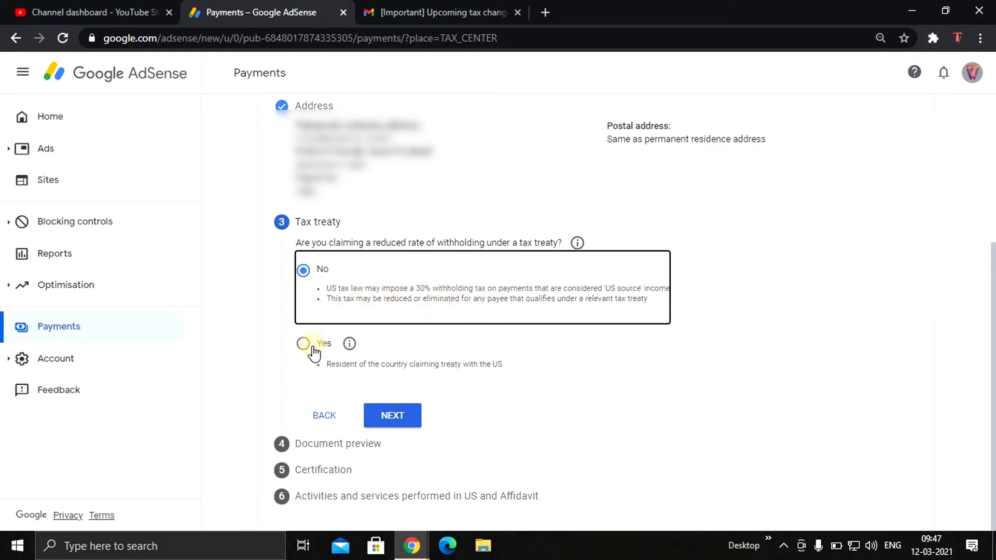
pyautogui.click(552, 368)
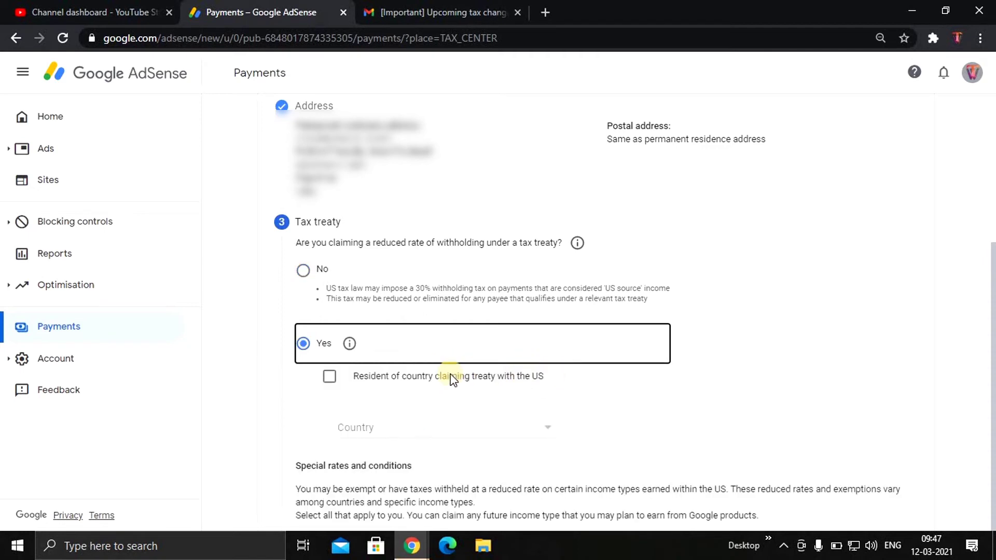
pyautogui.click(330, 377)
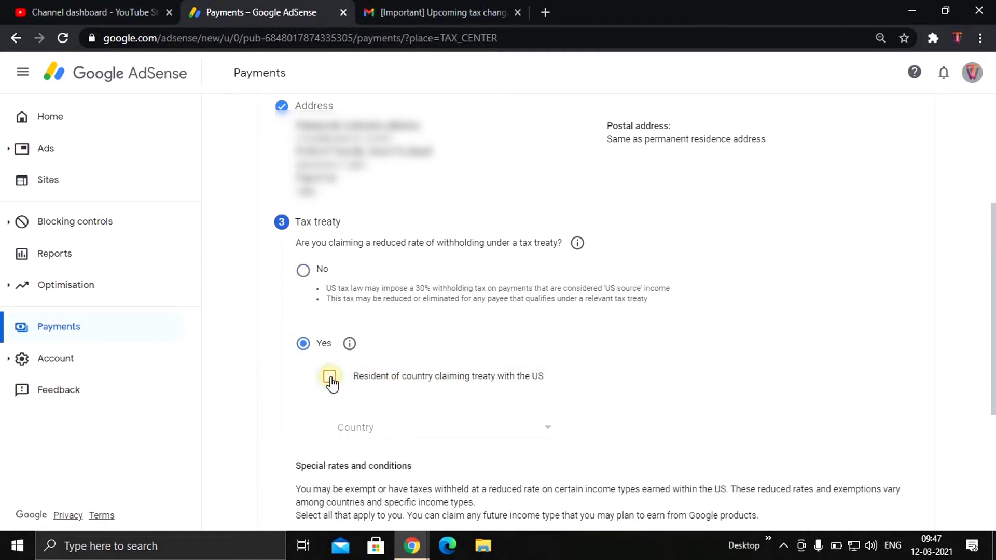
# Set the treaty country to India and scroll to the special rates and conditions
pyautogui.click(379, 437)
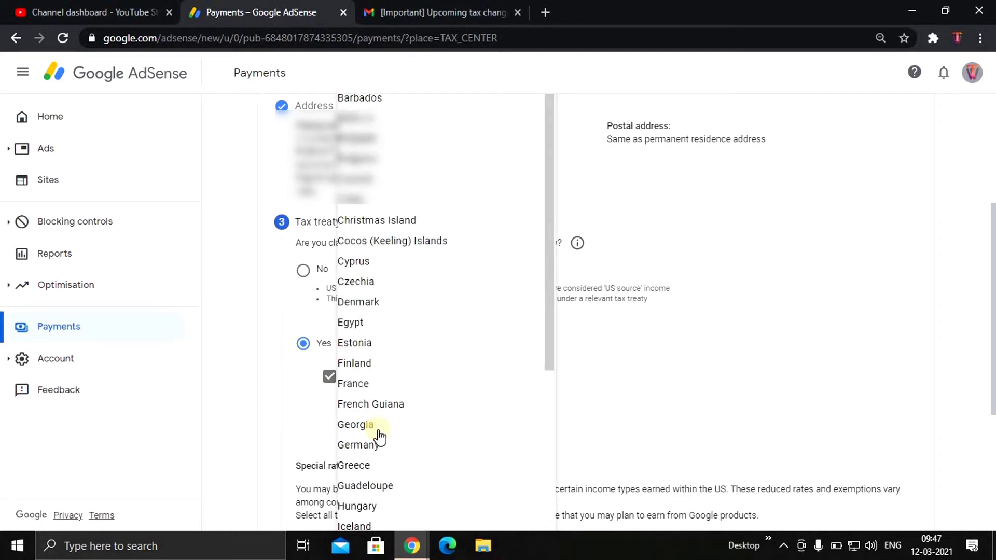
pyautogui.scroll(-3, 380, 437)
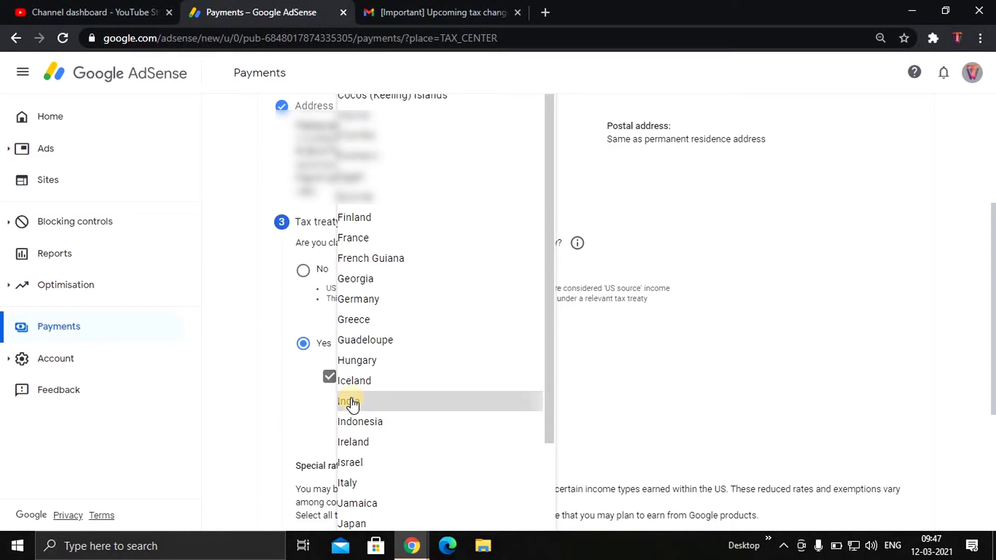
pyautogui.click(352, 403)
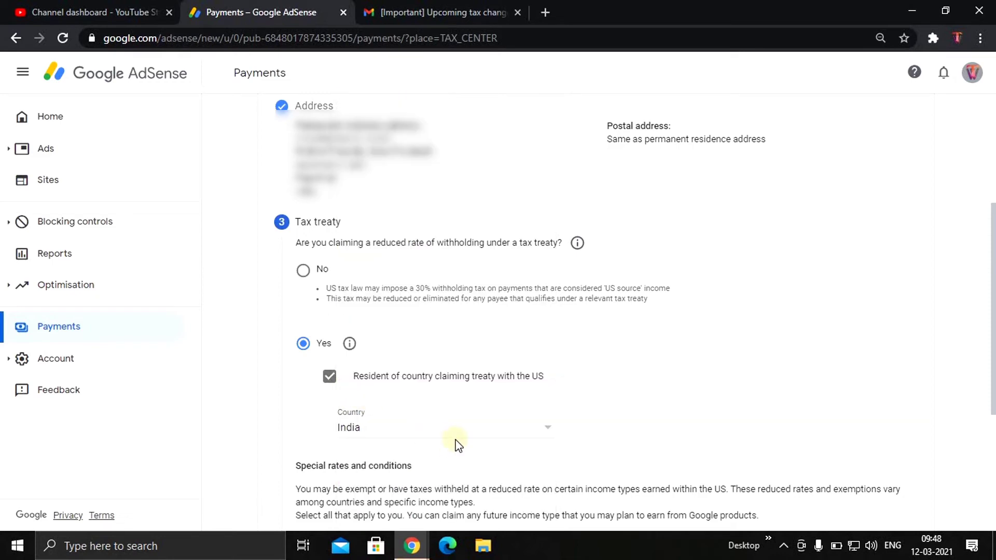
pyautogui.scroll(-3, 459, 440)
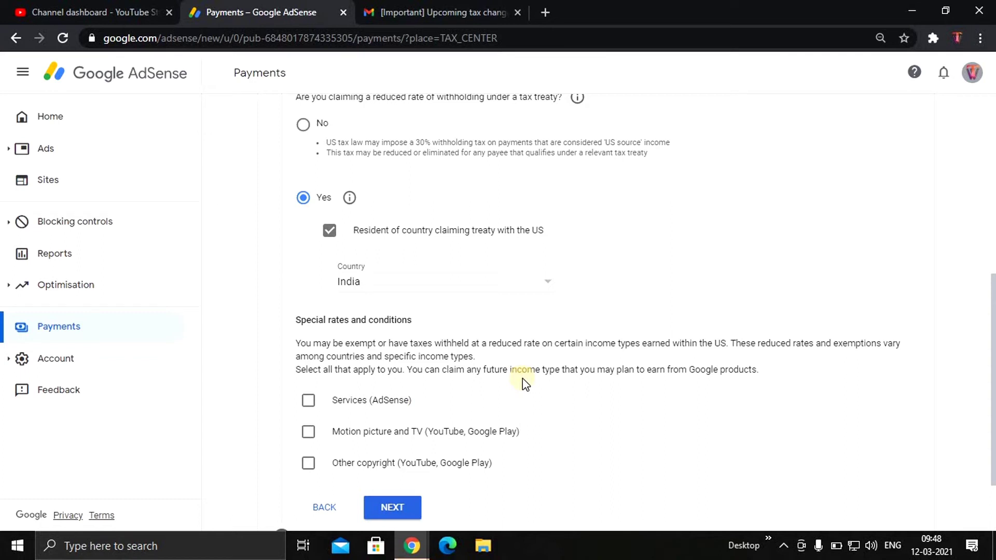
pyautogui.scroll(-2, 523, 379)
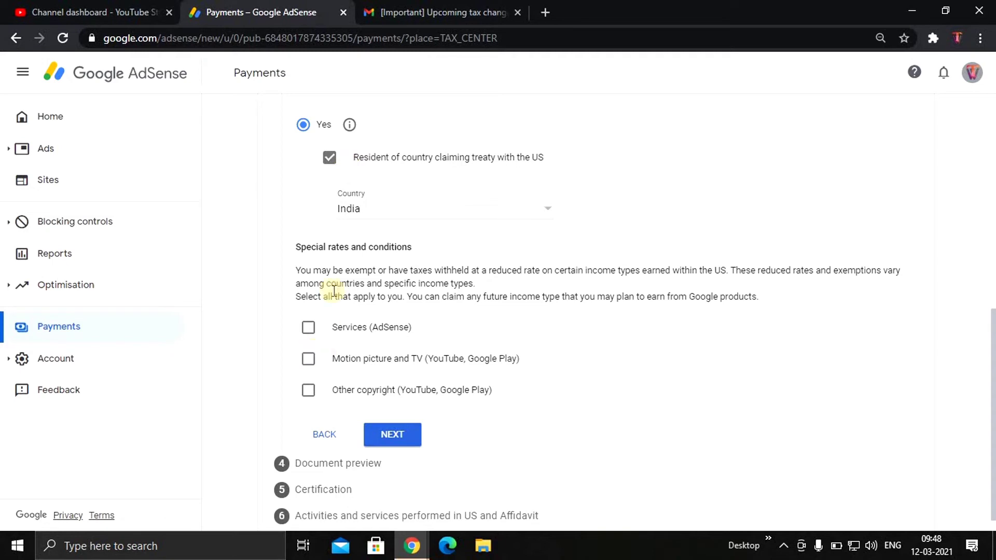
pyautogui.moveTo(297, 249); pyautogui.dragTo(412, 274)
pyautogui.click(452, 311)
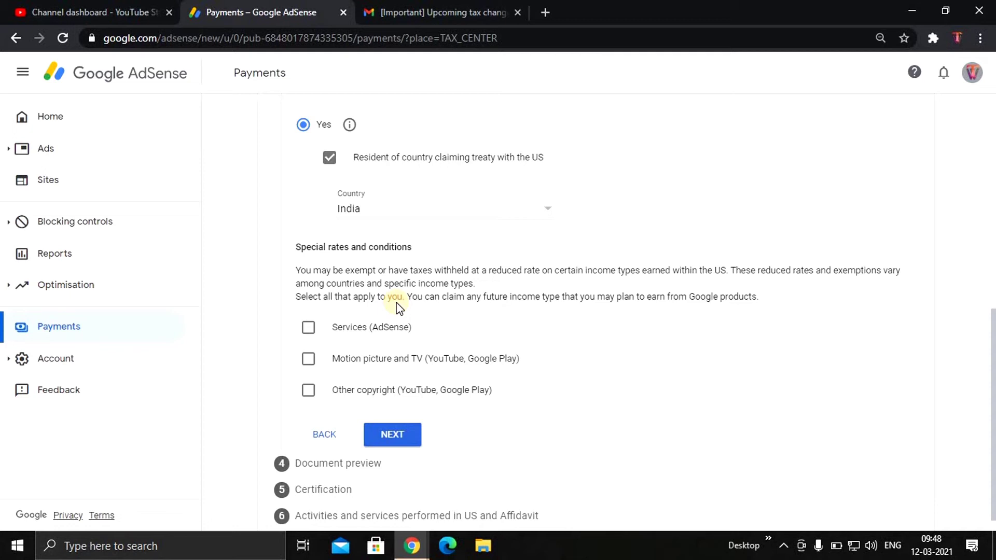
# Claim Services (AdSense) at 0% under Article 7, paragraph 1, affirming the treaty terms
pyautogui.click(308, 328)
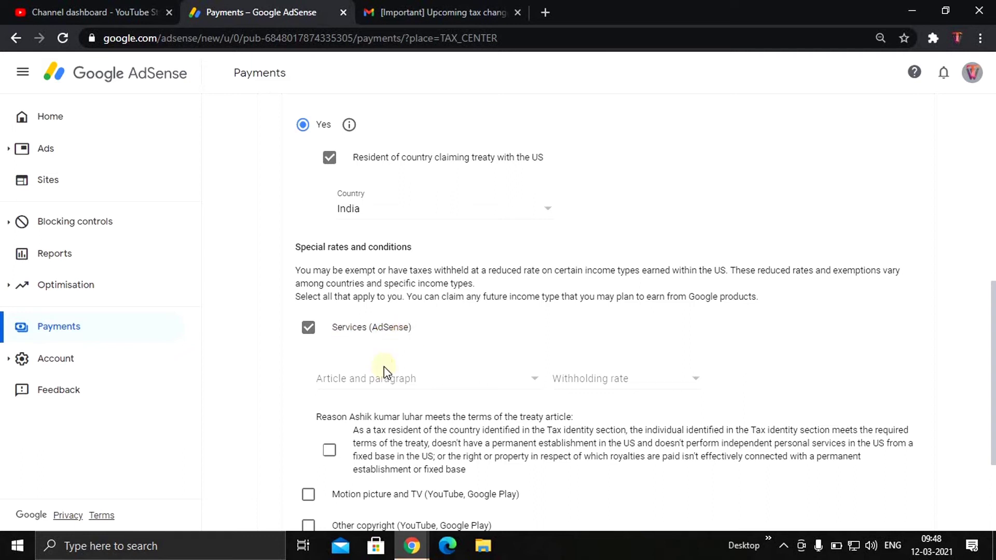
pyautogui.click(398, 379)
pyautogui.click(405, 401)
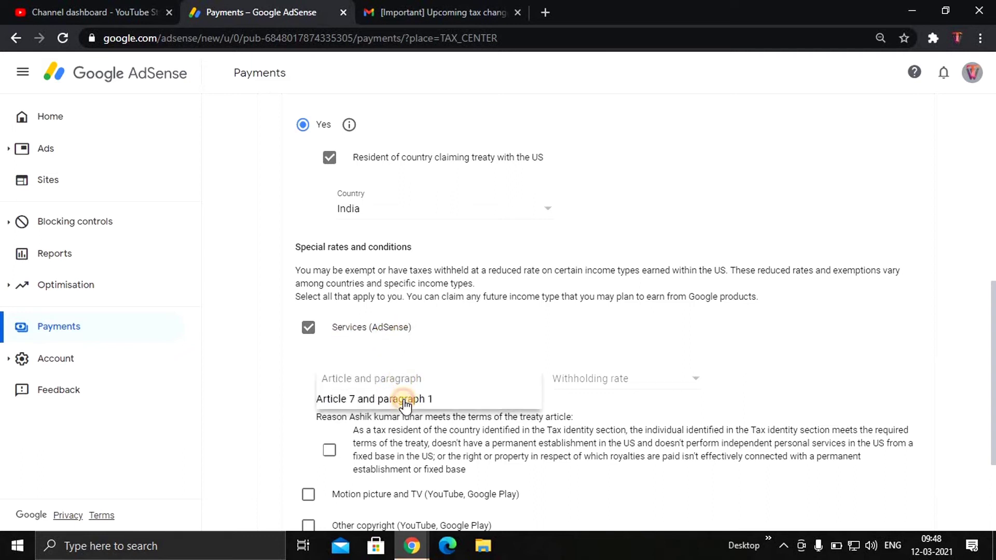
pyautogui.click(608, 380)
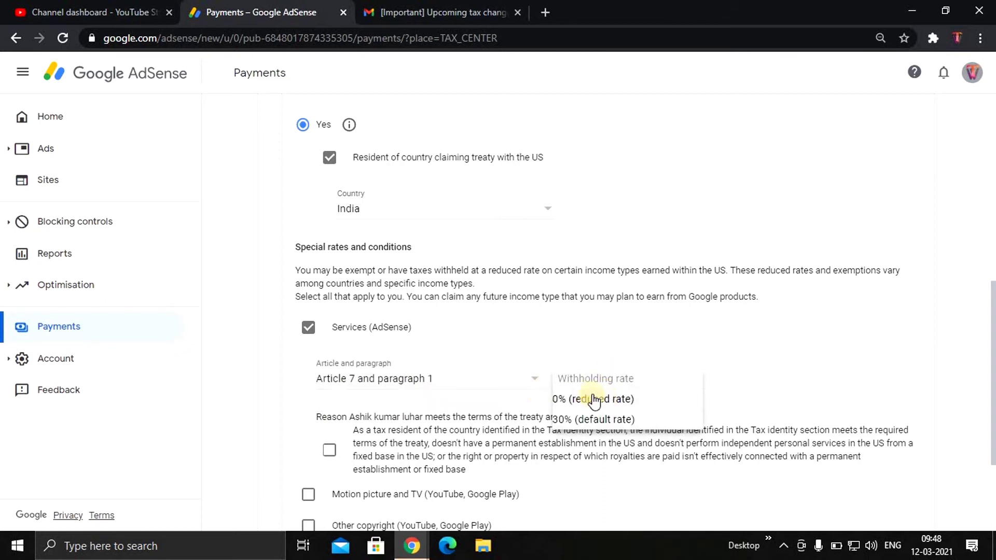
pyautogui.click(595, 400)
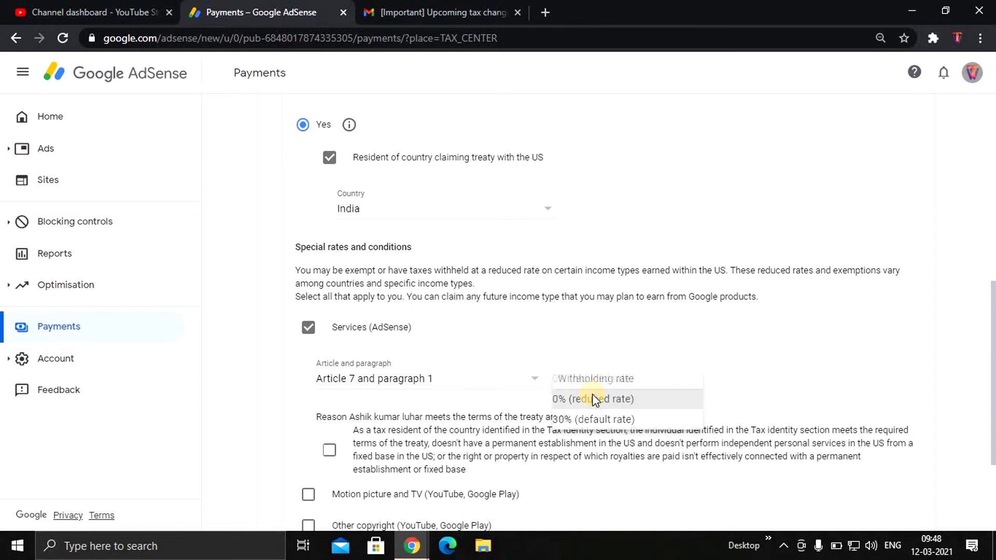
pyautogui.click(330, 450)
pyautogui.scroll(-1, 332, 446)
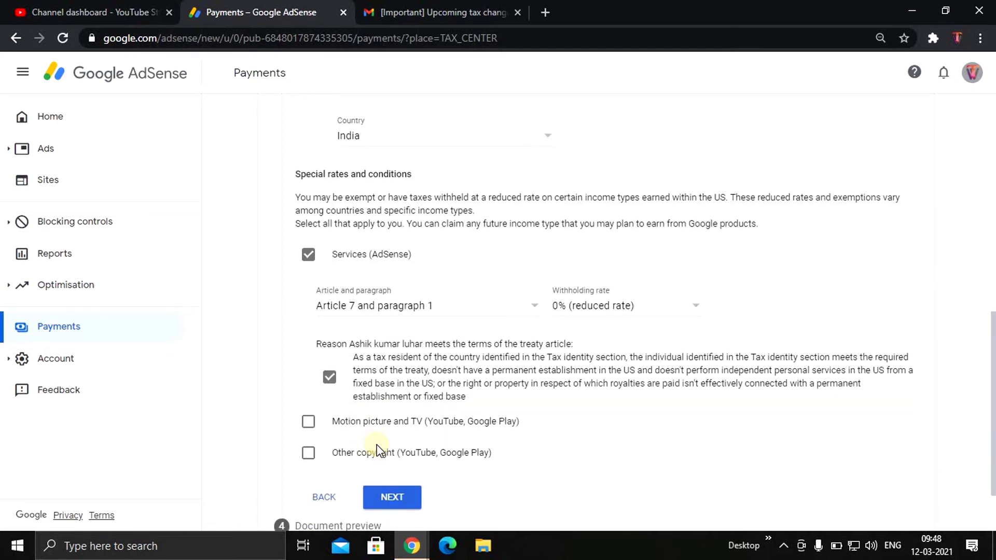
pyautogui.scroll(-1, 317, 366)
# Claim Motion picture and TV at 15% under Article 12, paragraph 2A II, affirming the terms
pyautogui.click(310, 357)
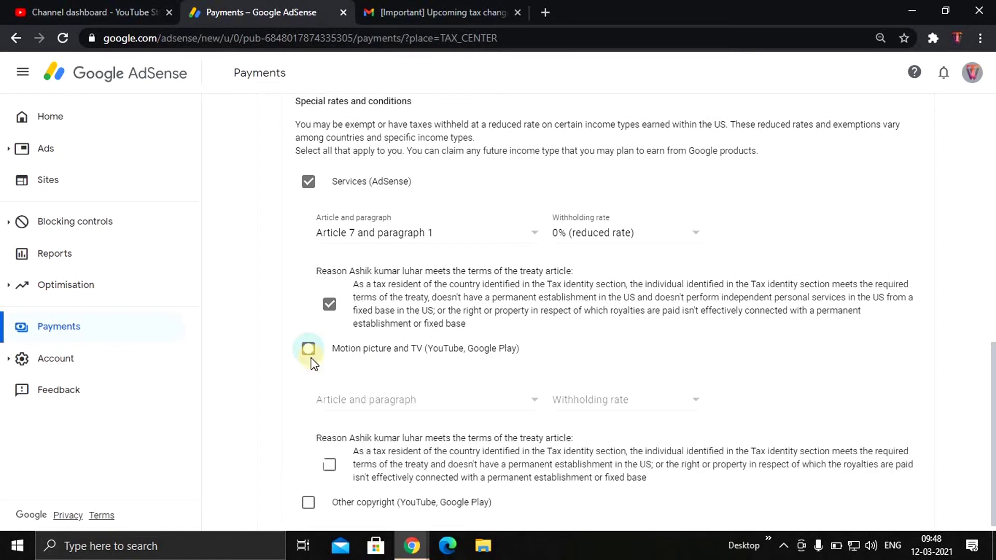
pyautogui.click(410, 404)
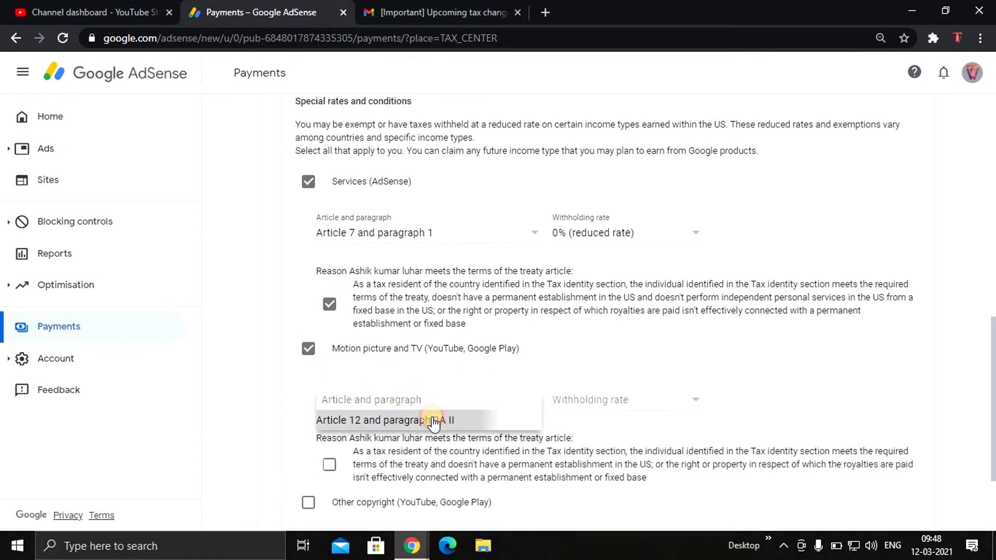
pyautogui.click(395, 418)
pyautogui.click(590, 408)
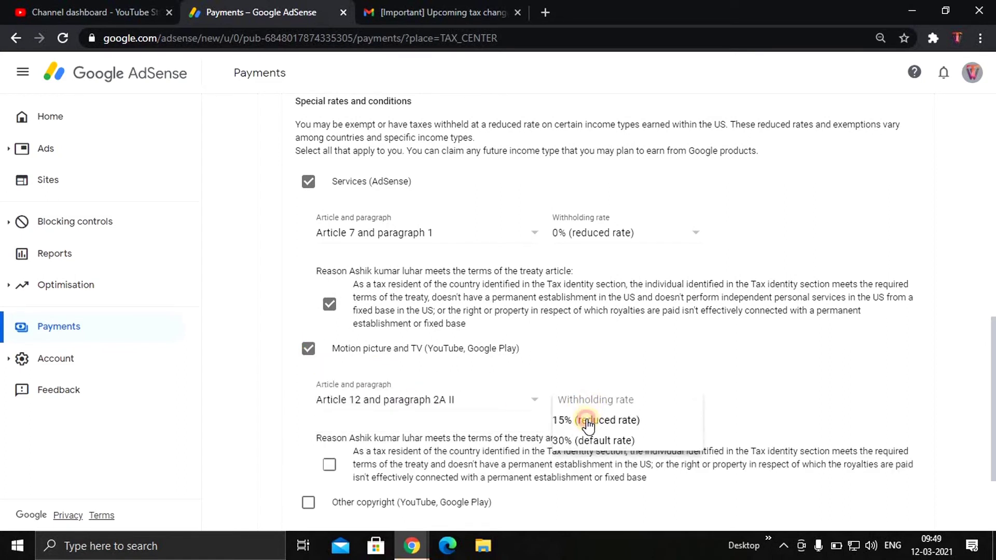
pyautogui.click(589, 421)
pyautogui.scroll(-2, 519, 415)
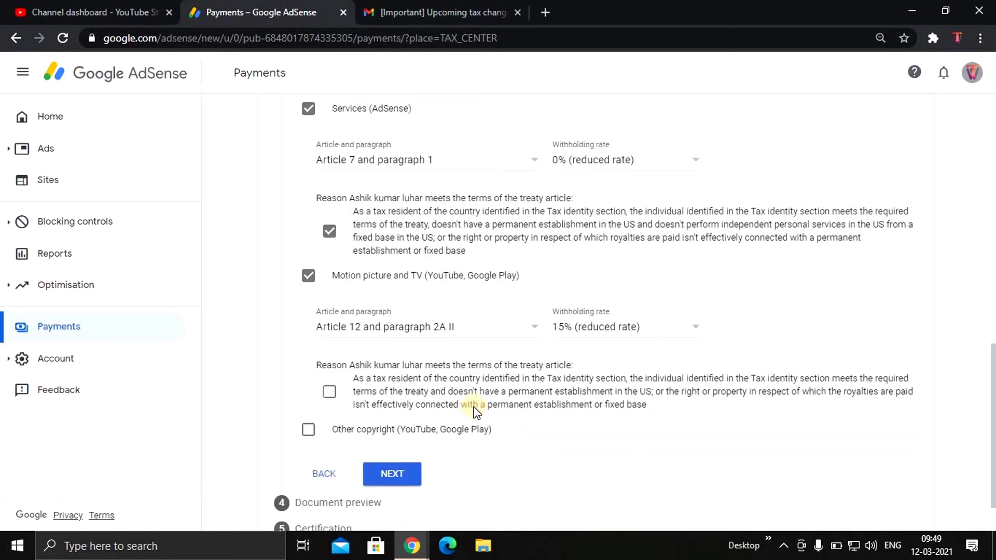
pyautogui.click(331, 393)
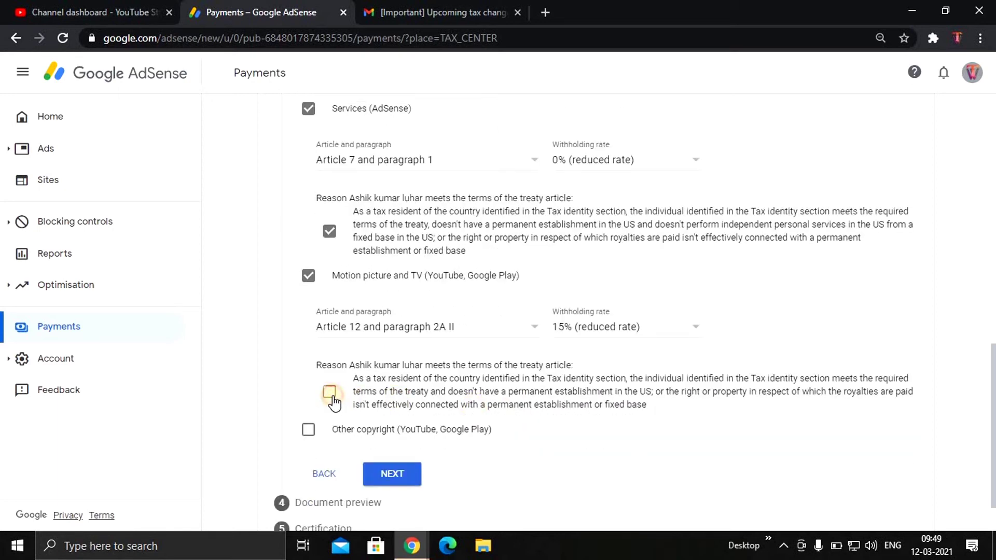
# Claim Other copyright at 15% under Article 12, paragraph 2A II, and continue to document preview
pyautogui.click(308, 430)
pyautogui.scroll(-3, 322, 430)
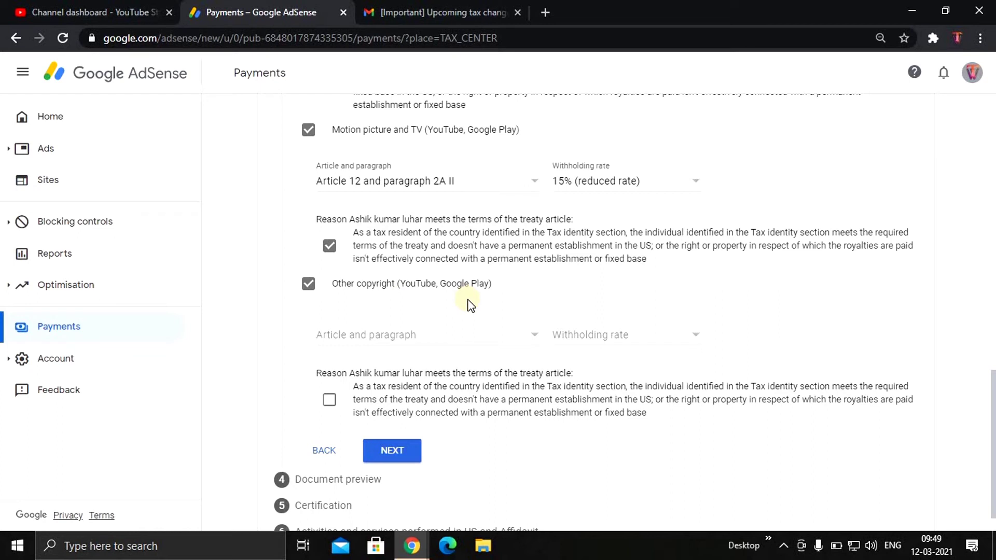
pyautogui.click(432, 336)
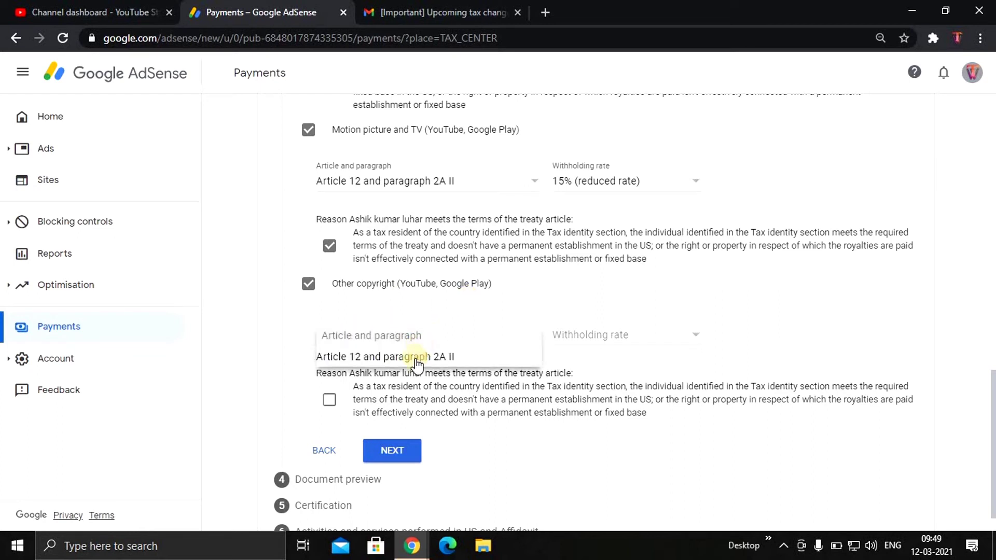
pyautogui.click(416, 358)
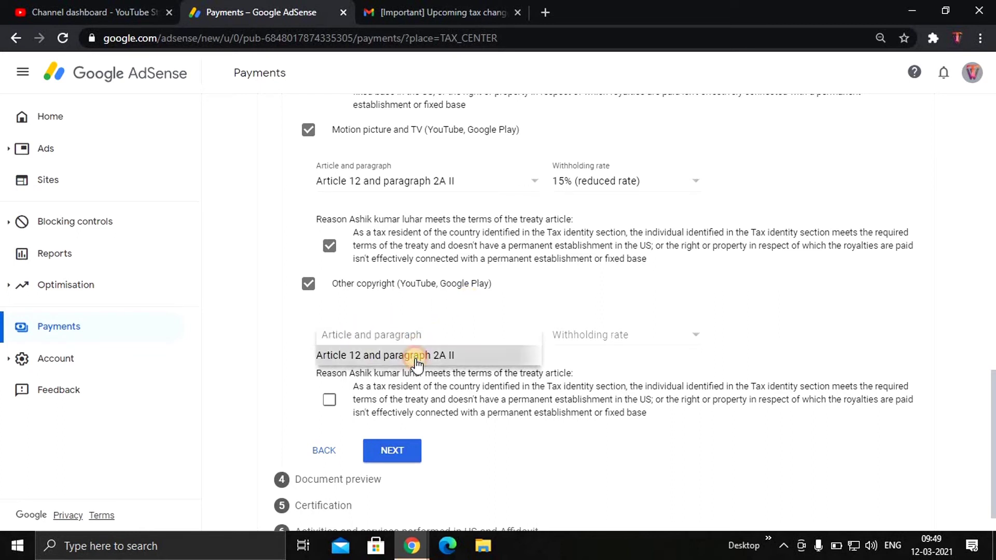
pyautogui.click(586, 340)
pyautogui.click(586, 355)
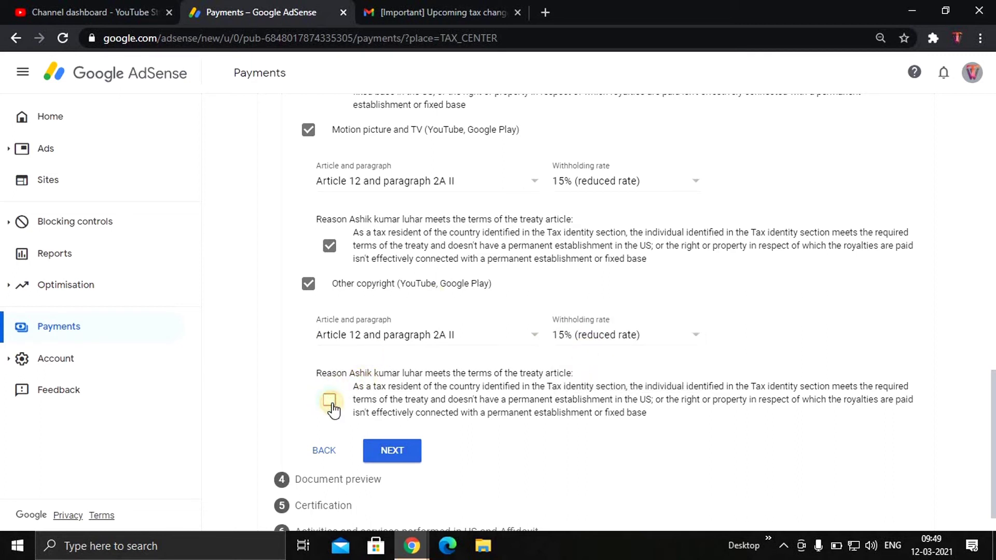
pyautogui.click(364, 406)
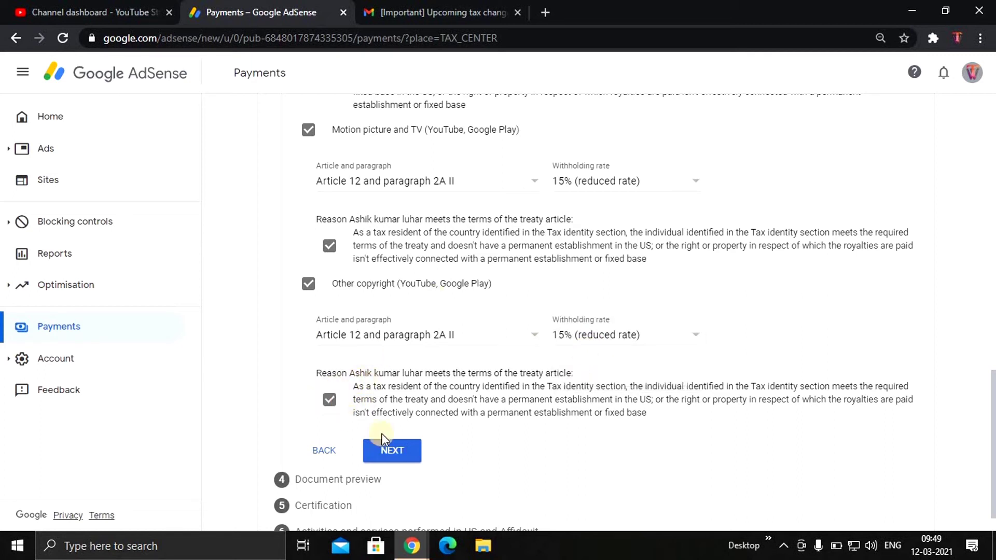
pyautogui.click(408, 452)
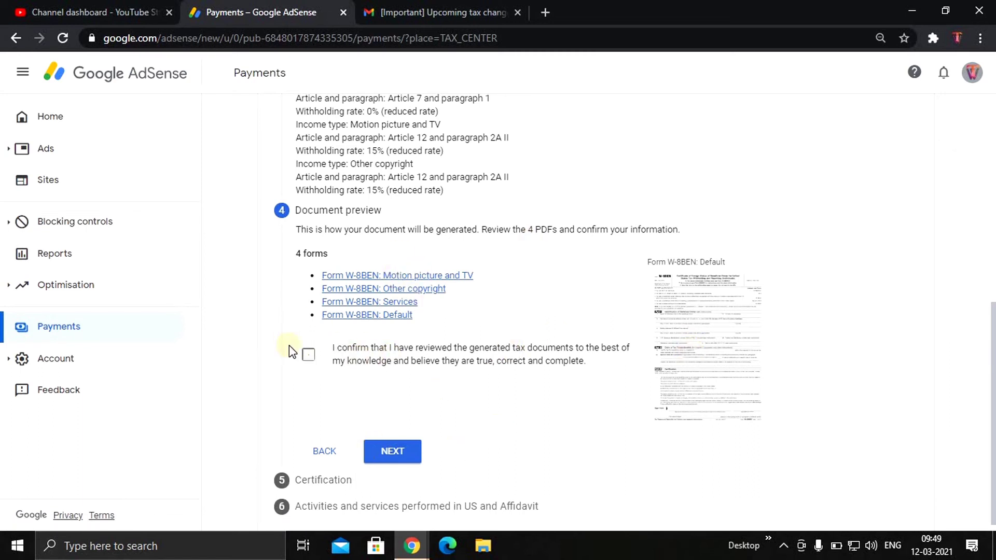
# Tick the confirmation that the four generated W-8BEN documents have been reviewed
pyautogui.click(311, 358)
# Sign the certification with your full legal name, confirming you are the person listed on the form
pyautogui.click(389, 449)
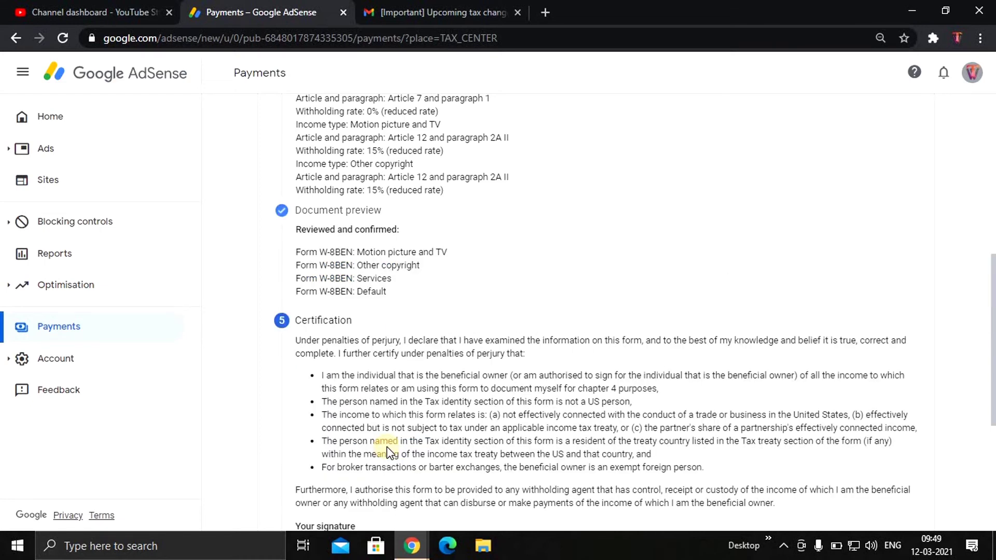
pyautogui.scroll(-5, 390, 453)
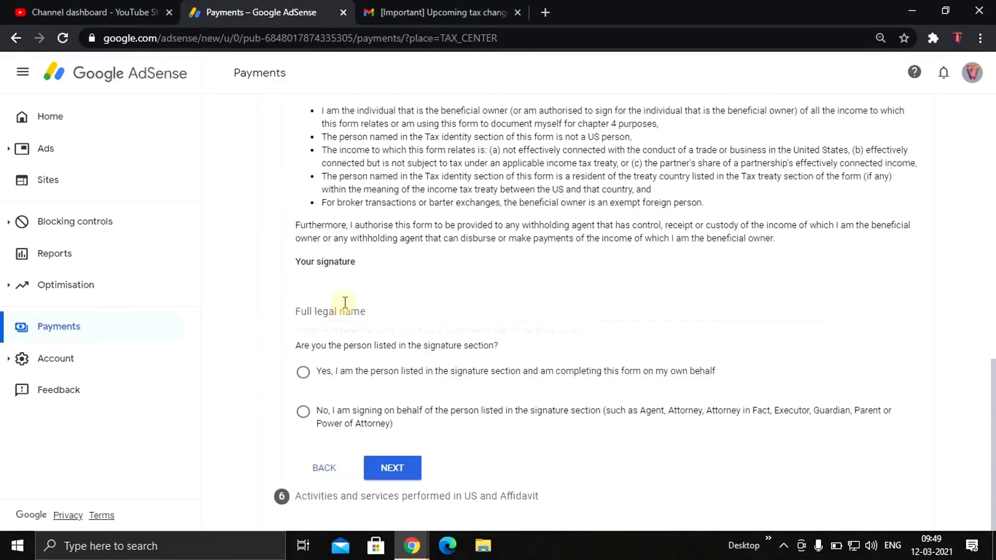
pyautogui.click(350, 313)
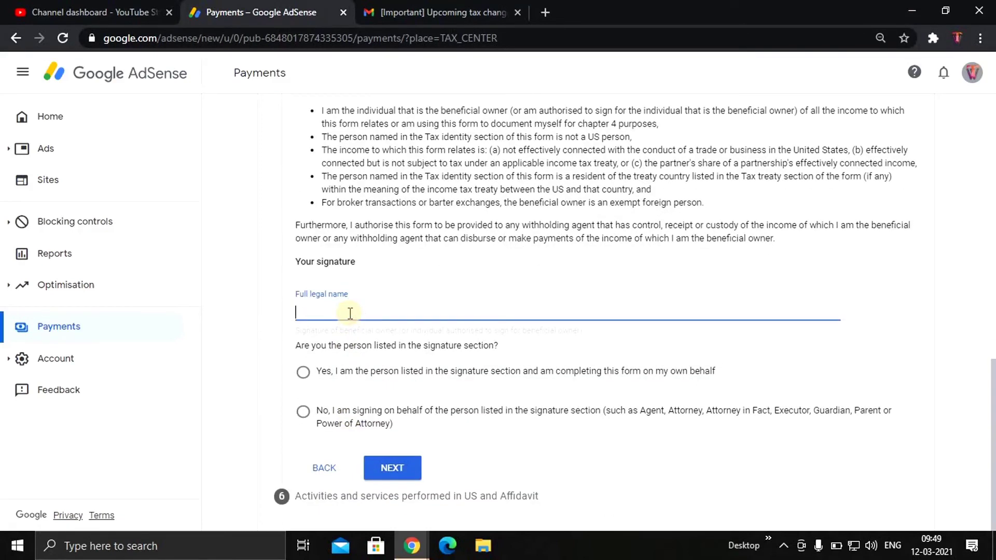
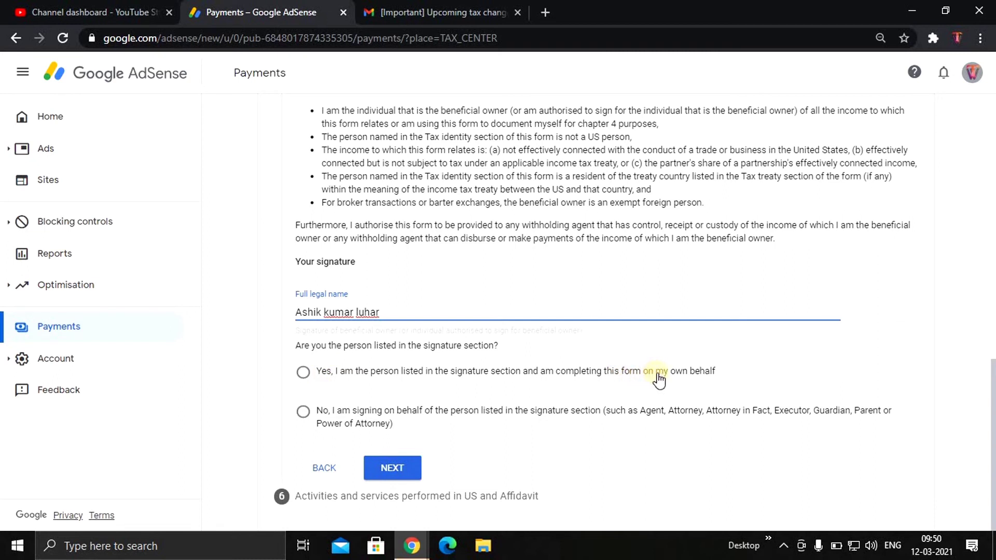
pyautogui.click(303, 372)
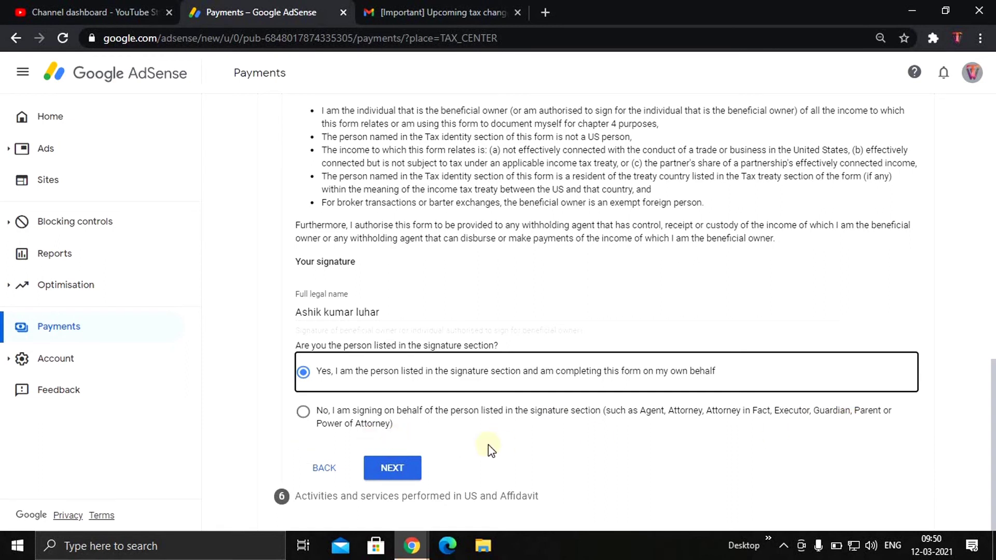
# Move past the certification to the US activities and affidavit step
pyautogui.click(392, 471)
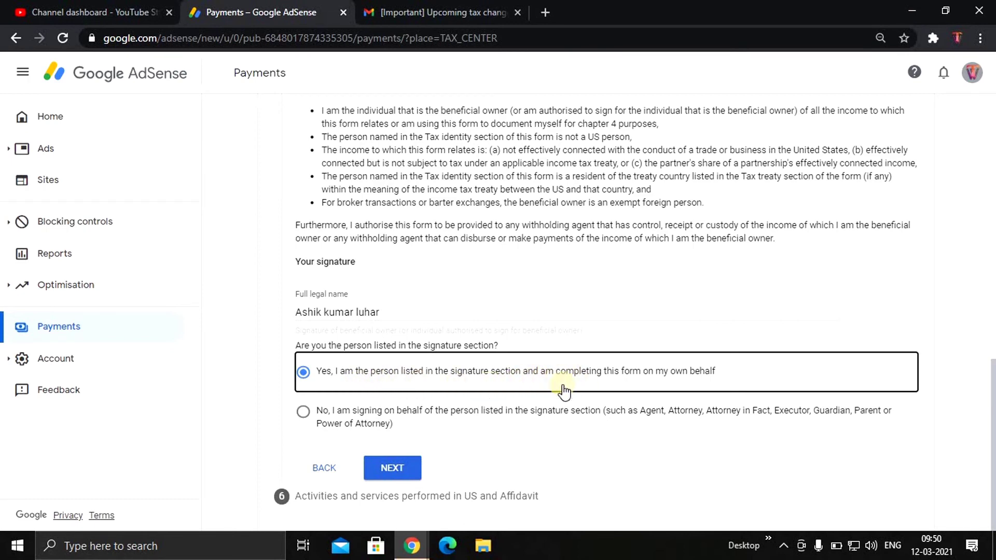
pyautogui.click(390, 470)
pyautogui.click(392, 469)
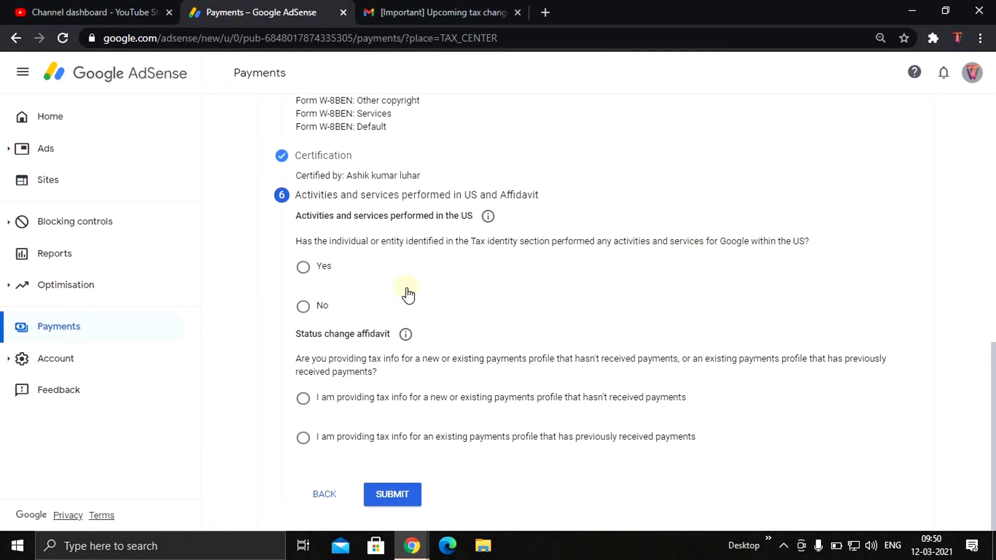
# Answer No to US activities, certify services outside the US, and affirm tax info unchanged since previous payments
pyautogui.click(305, 306)
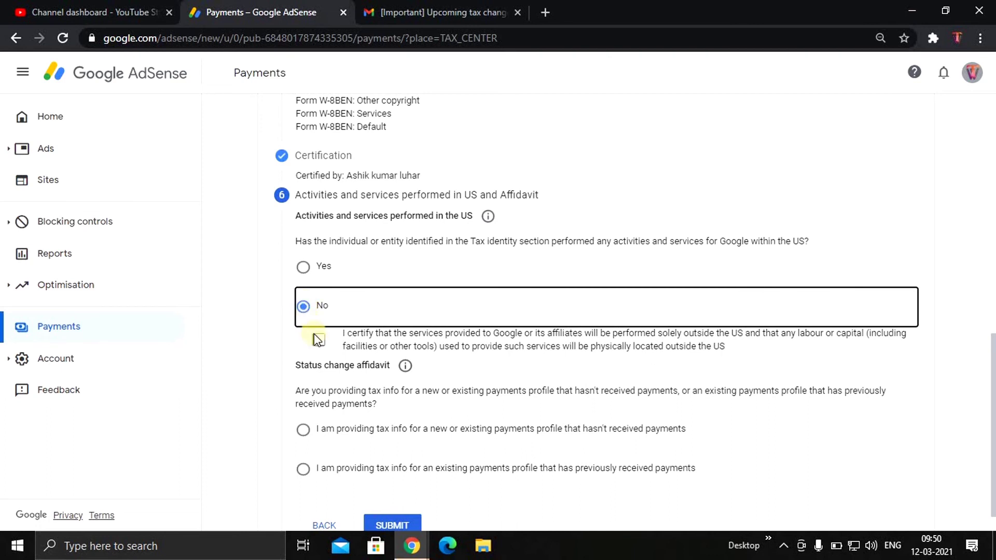
pyautogui.click(326, 343)
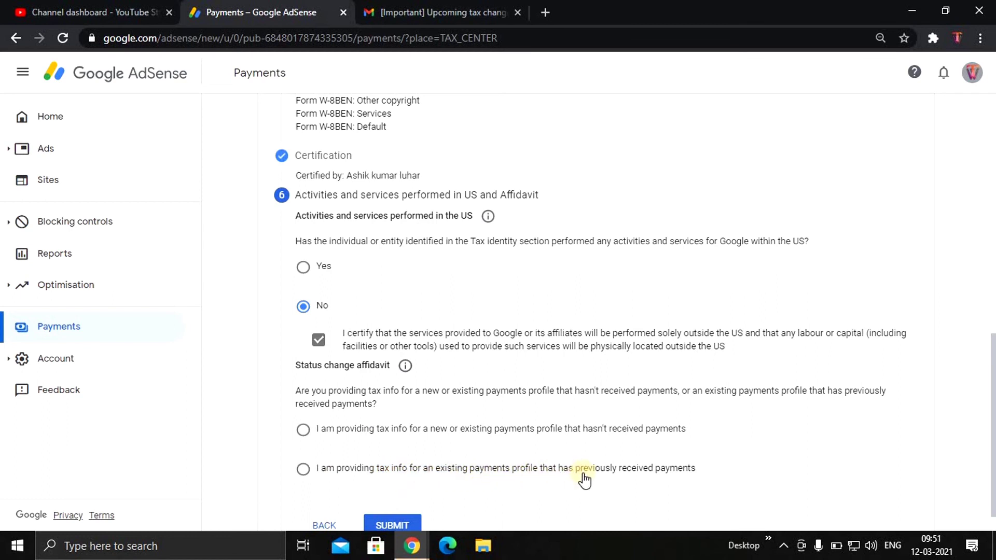
pyautogui.click(304, 469)
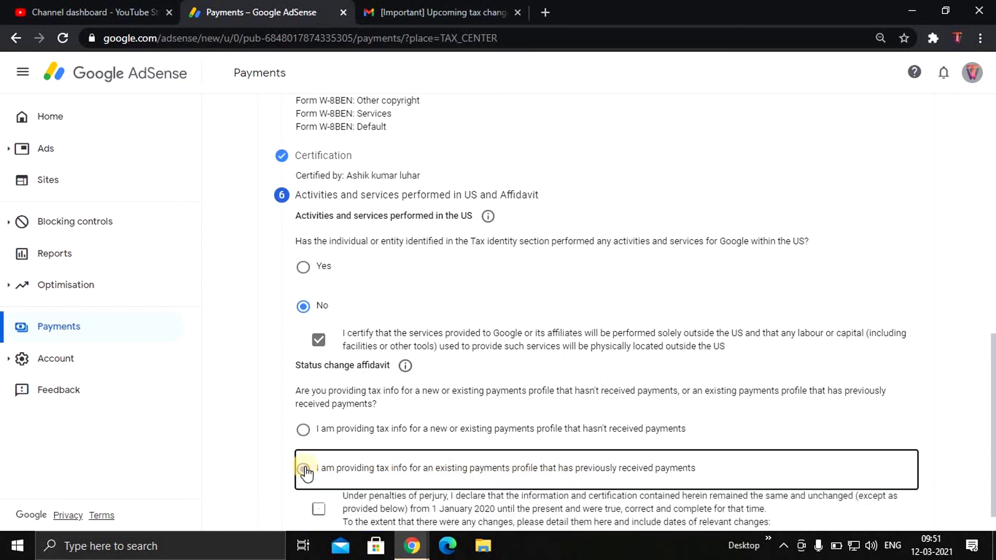
pyautogui.scroll(-1, 432, 483)
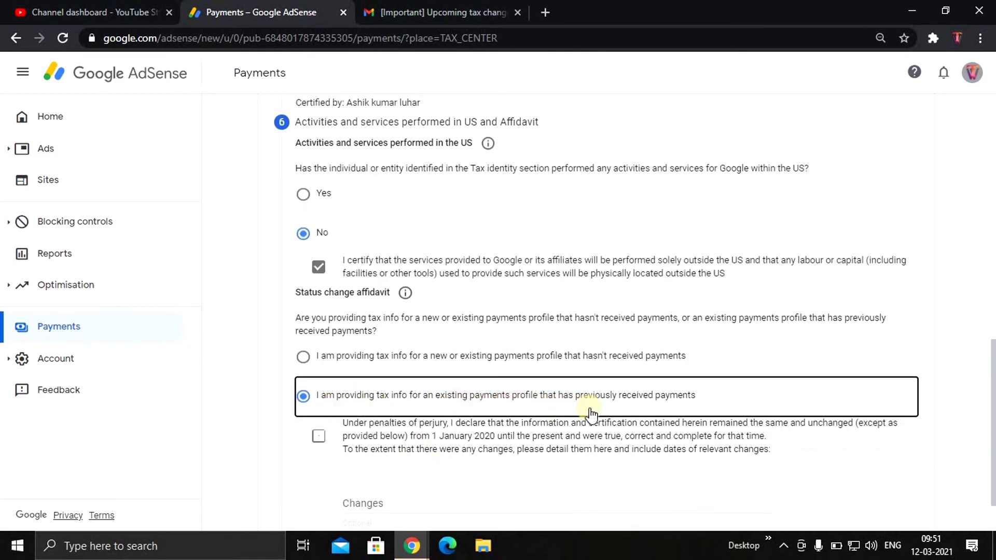
pyautogui.click(317, 436)
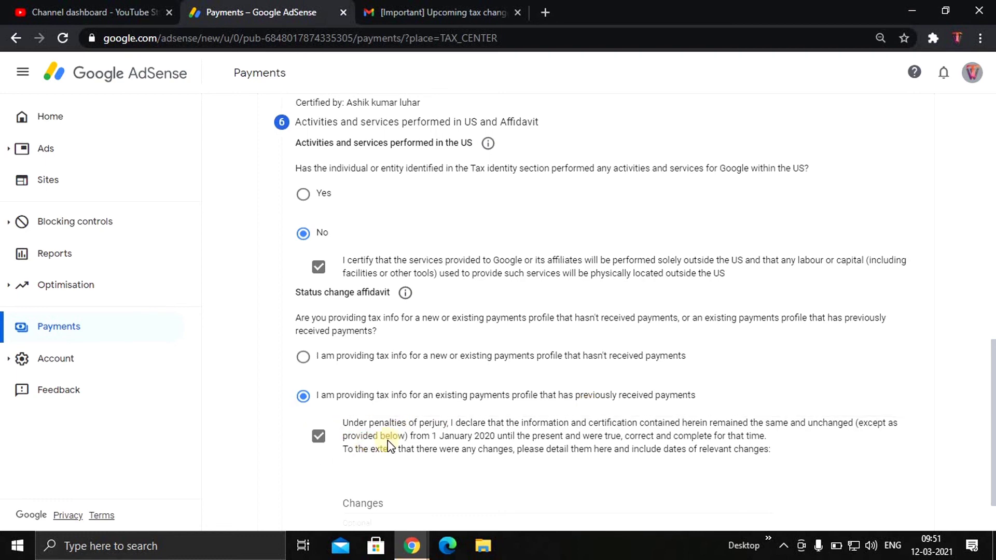
pyautogui.scroll(-1, 389, 446)
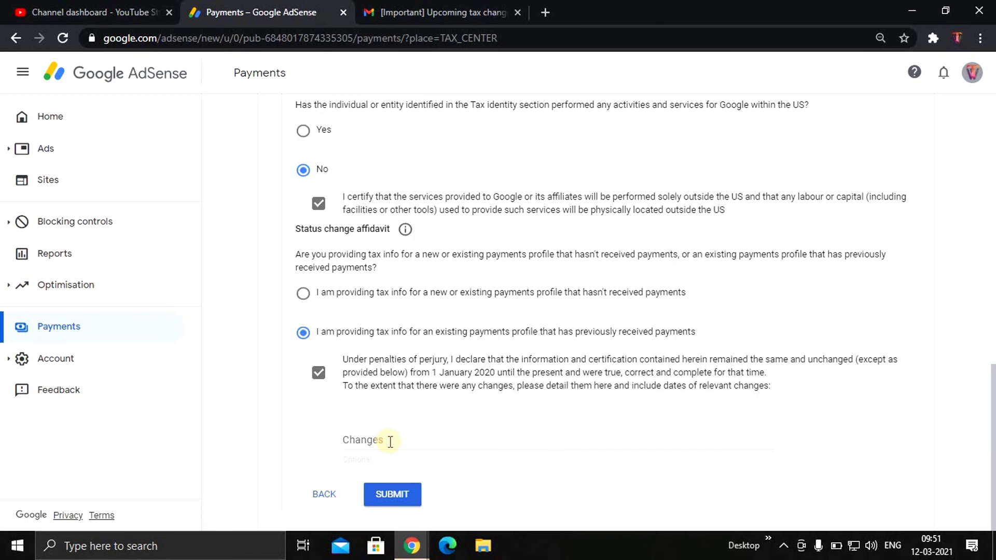
pyautogui.click(401, 494)
# Submit the W-8 BEN form, then return to the AdSense Home page
pyautogui.click(400, 492)
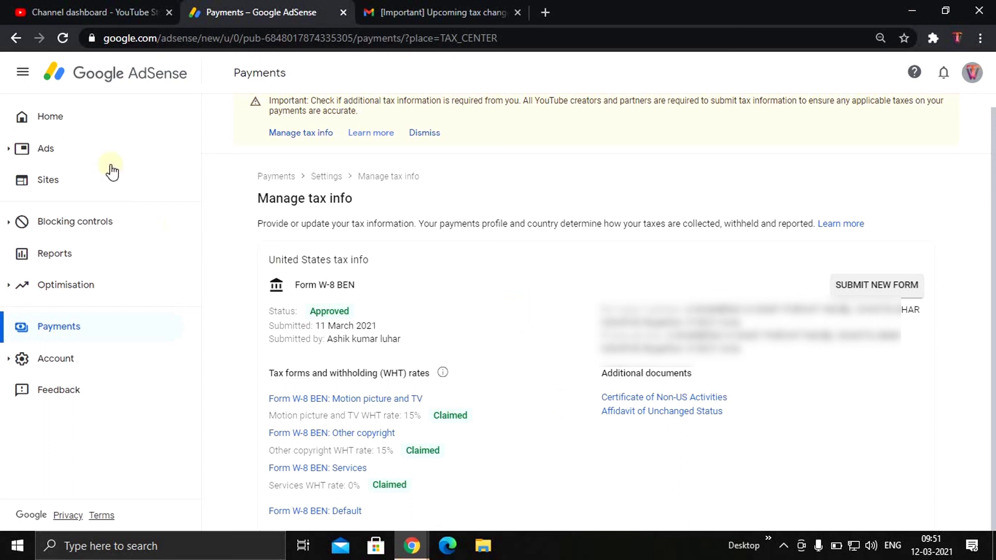
pyautogui.click(55, 111)
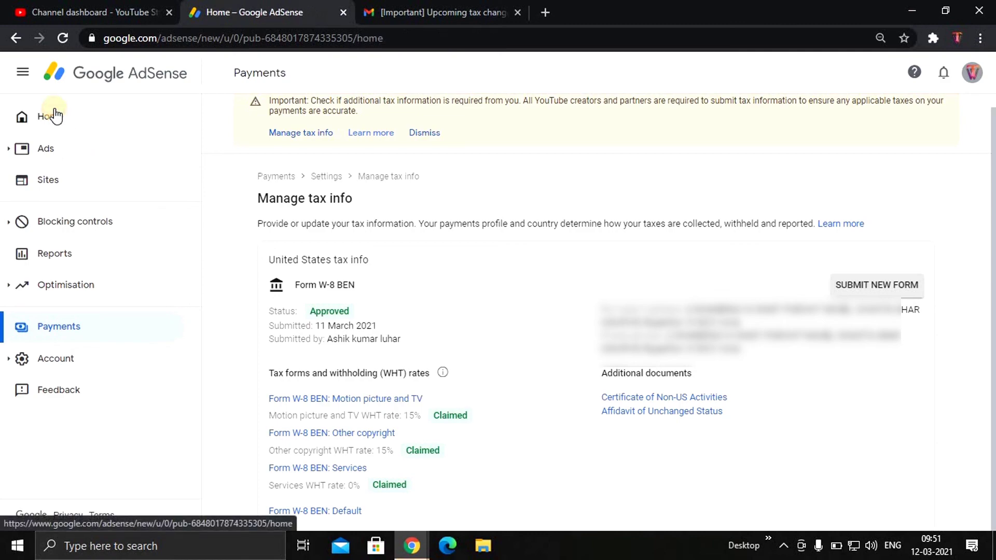